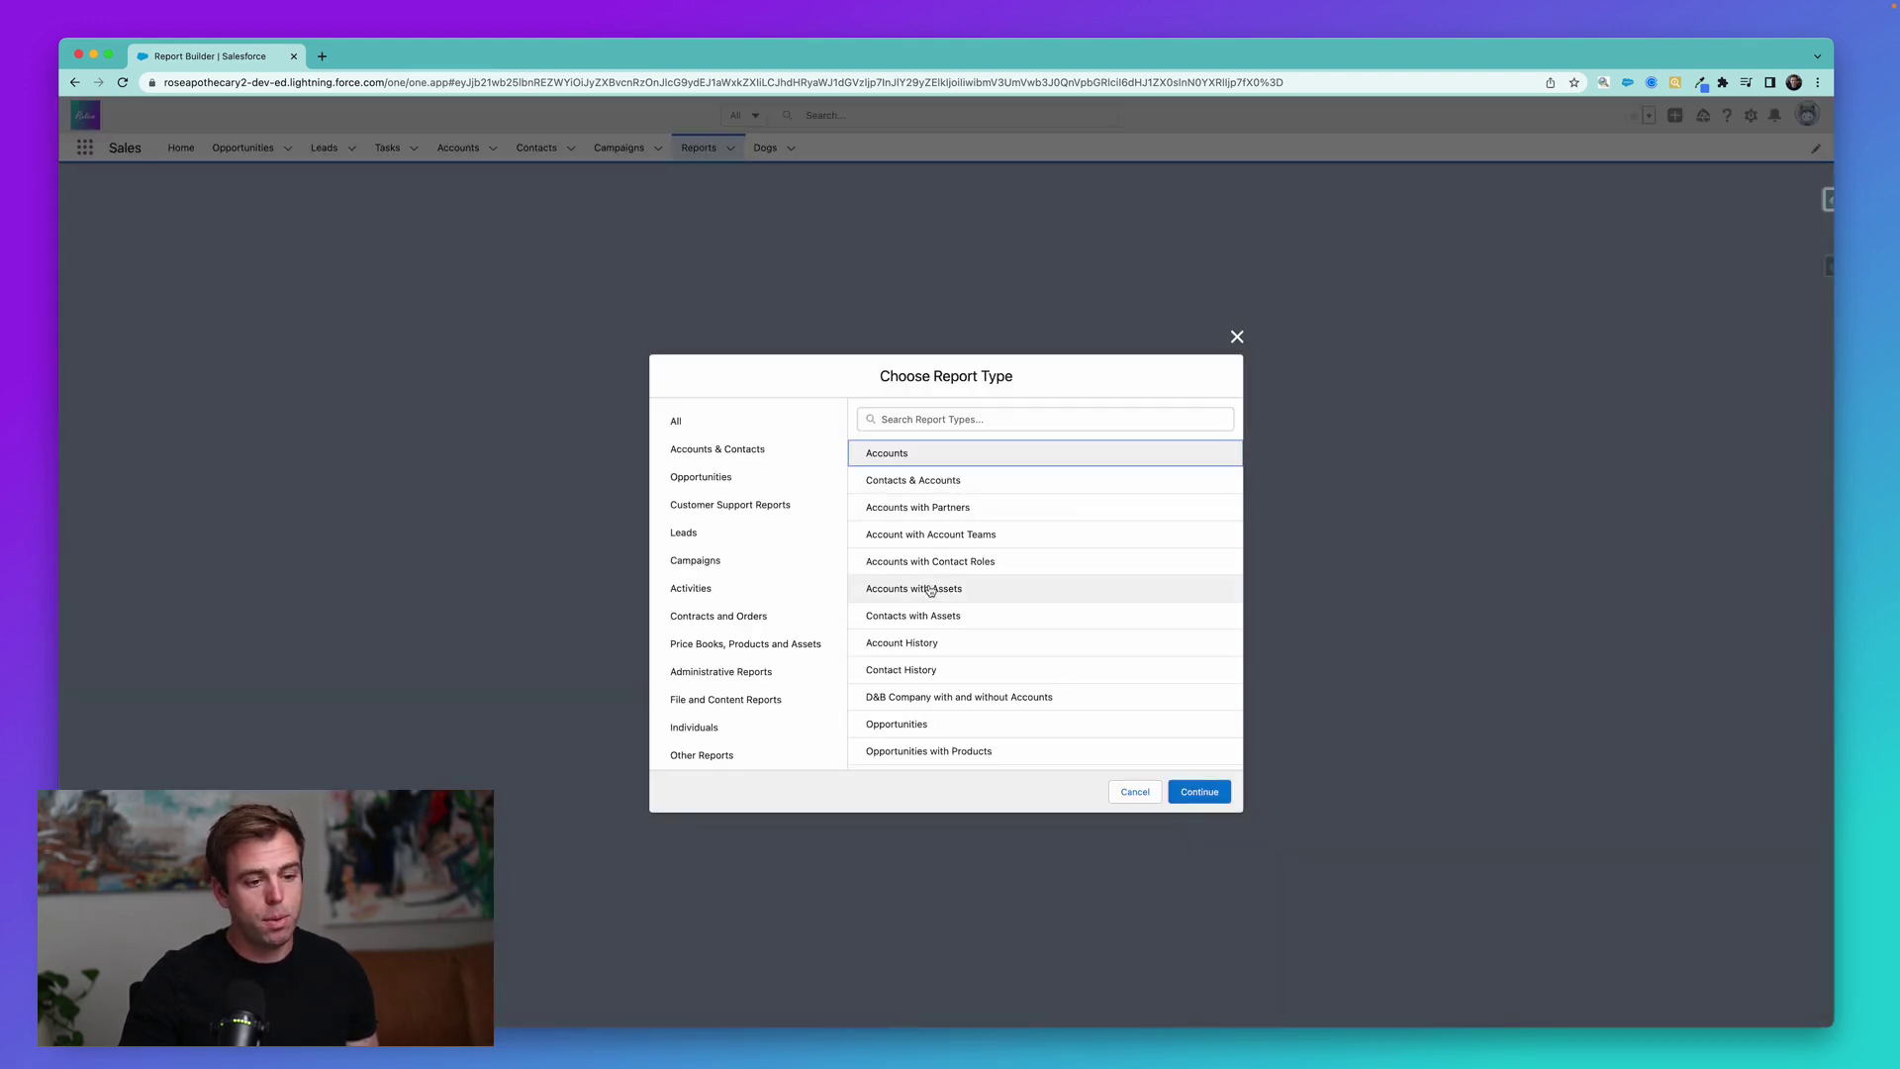
Step: Search the report types for "opp" and start a new report based on Opportunities
{"action": "left_click", "coordinate": [955, 419]}
{"action": "type", "text": "opp"}
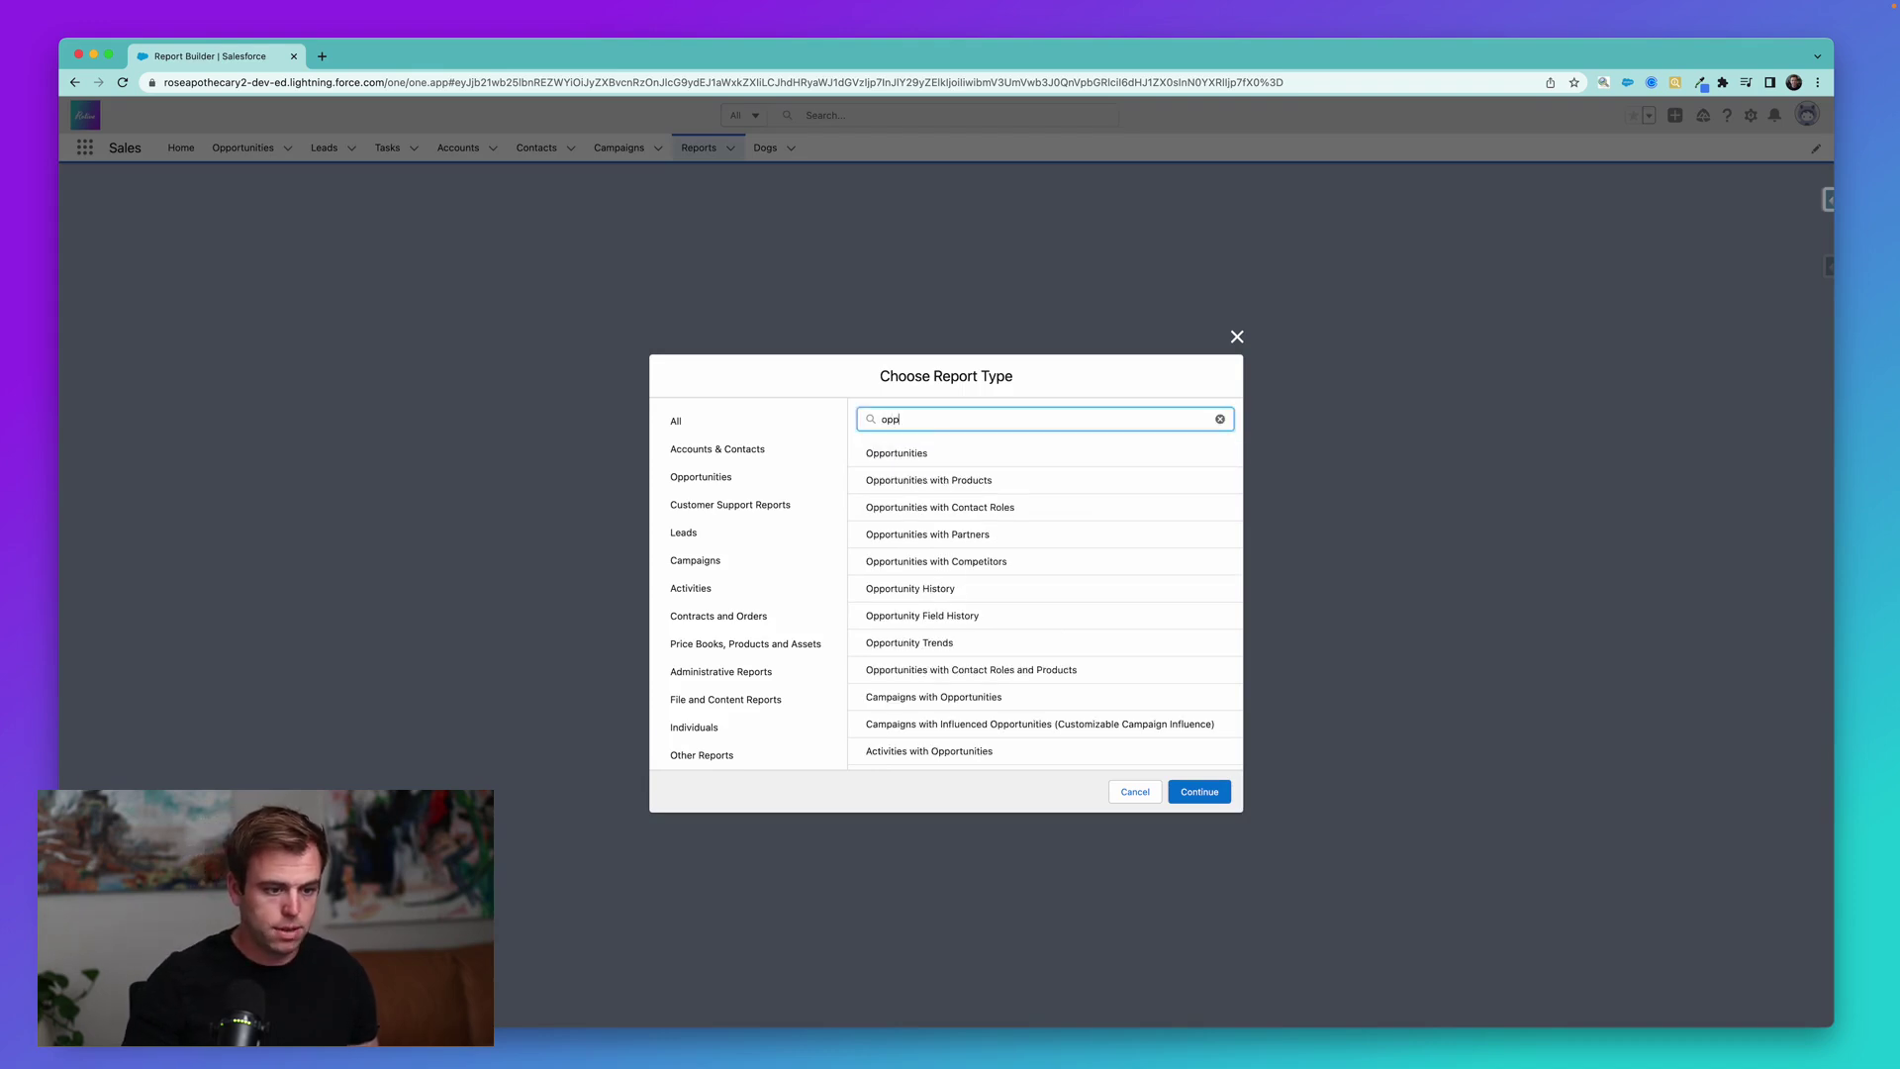
{"action": "double_click", "coordinate": [930, 452]}
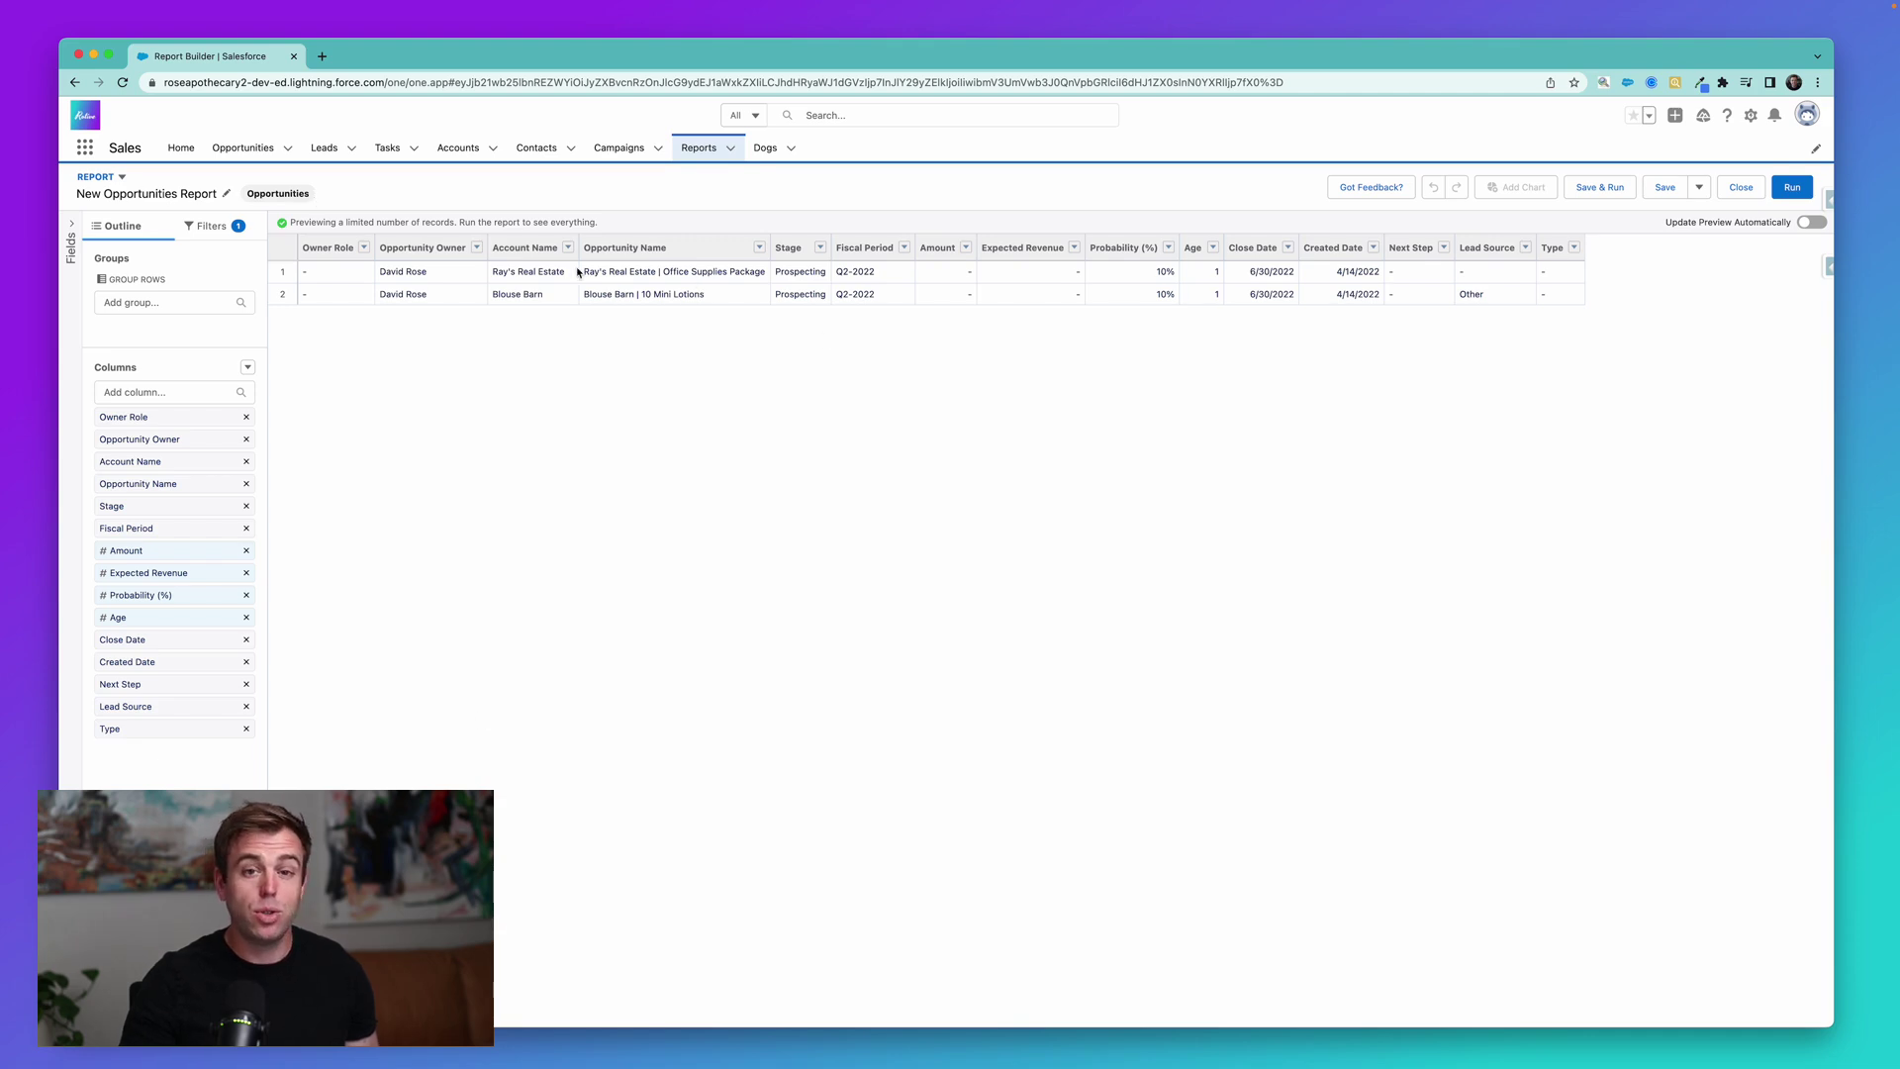
Step: Convert the report to the Joined Report format and turn on automatic preview updates
{"action": "left_click", "coordinate": [114, 179]}
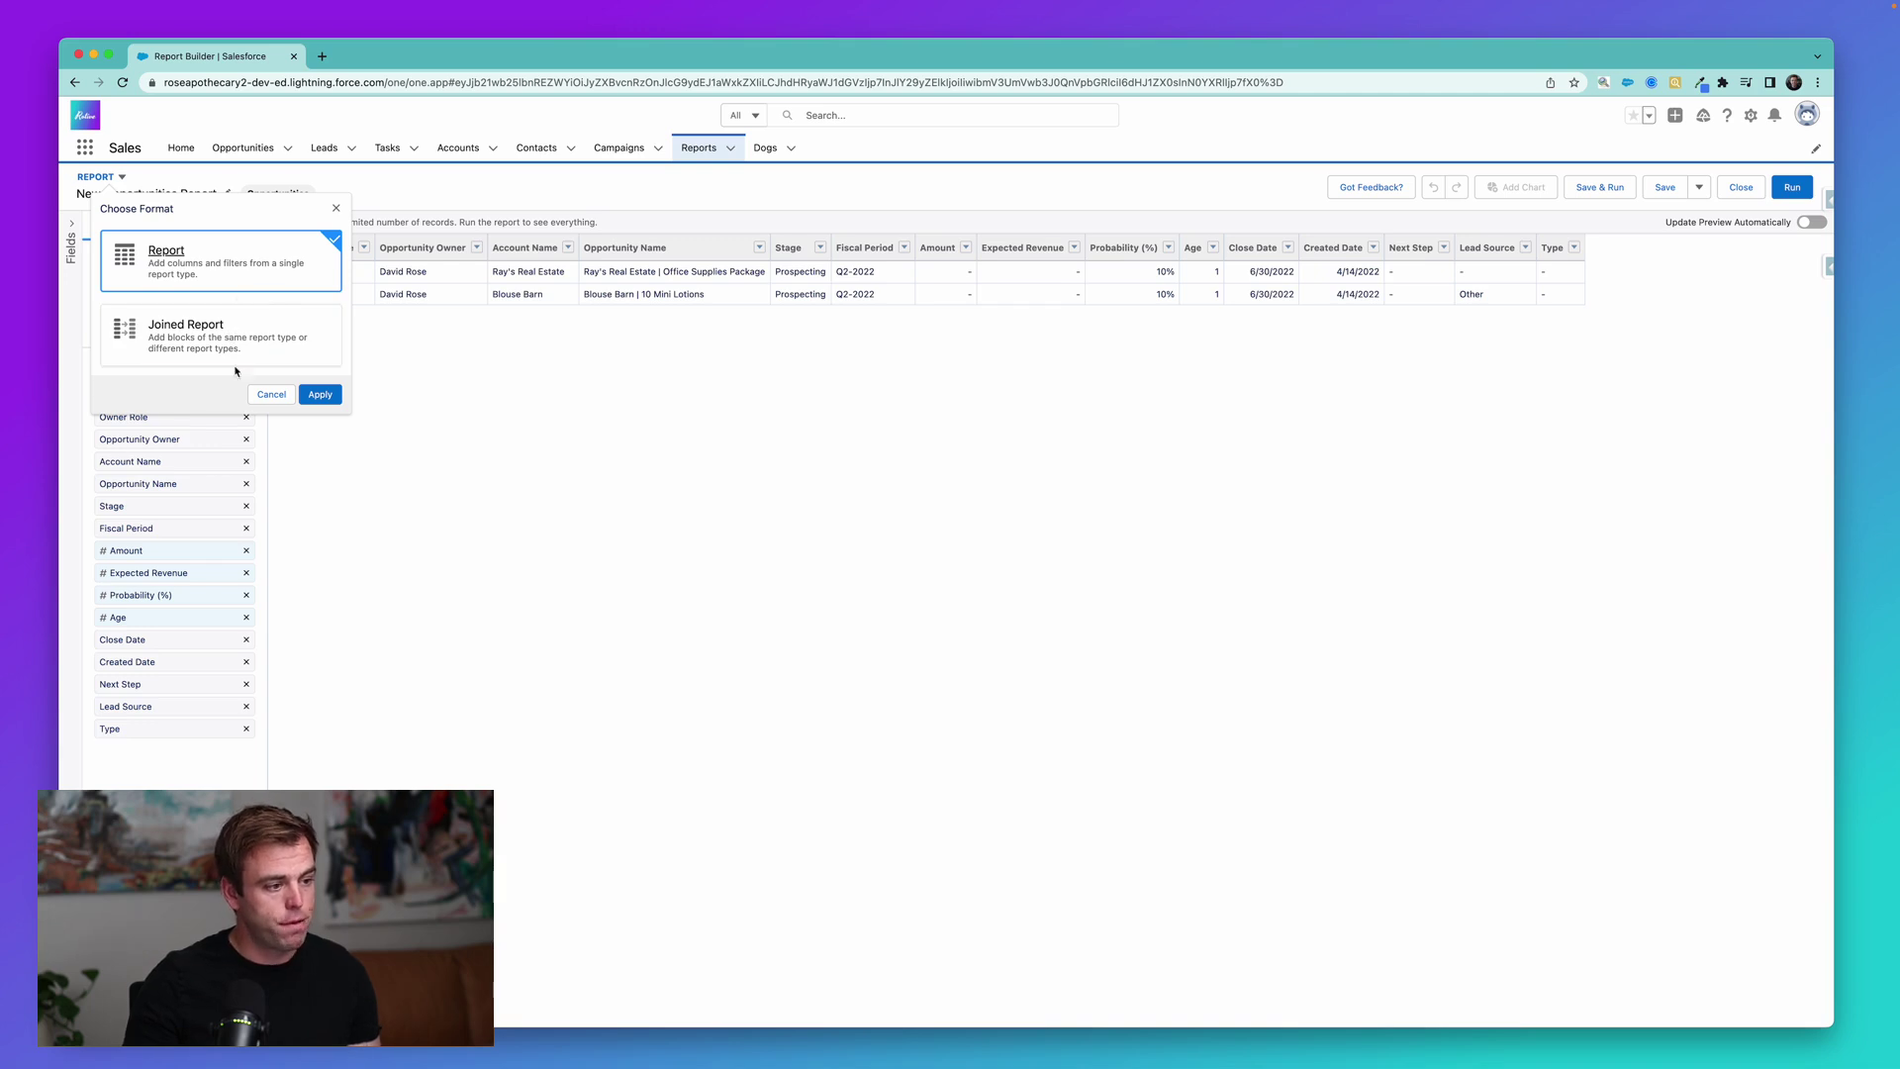
{"action": "left_click", "coordinate": [201, 346]}
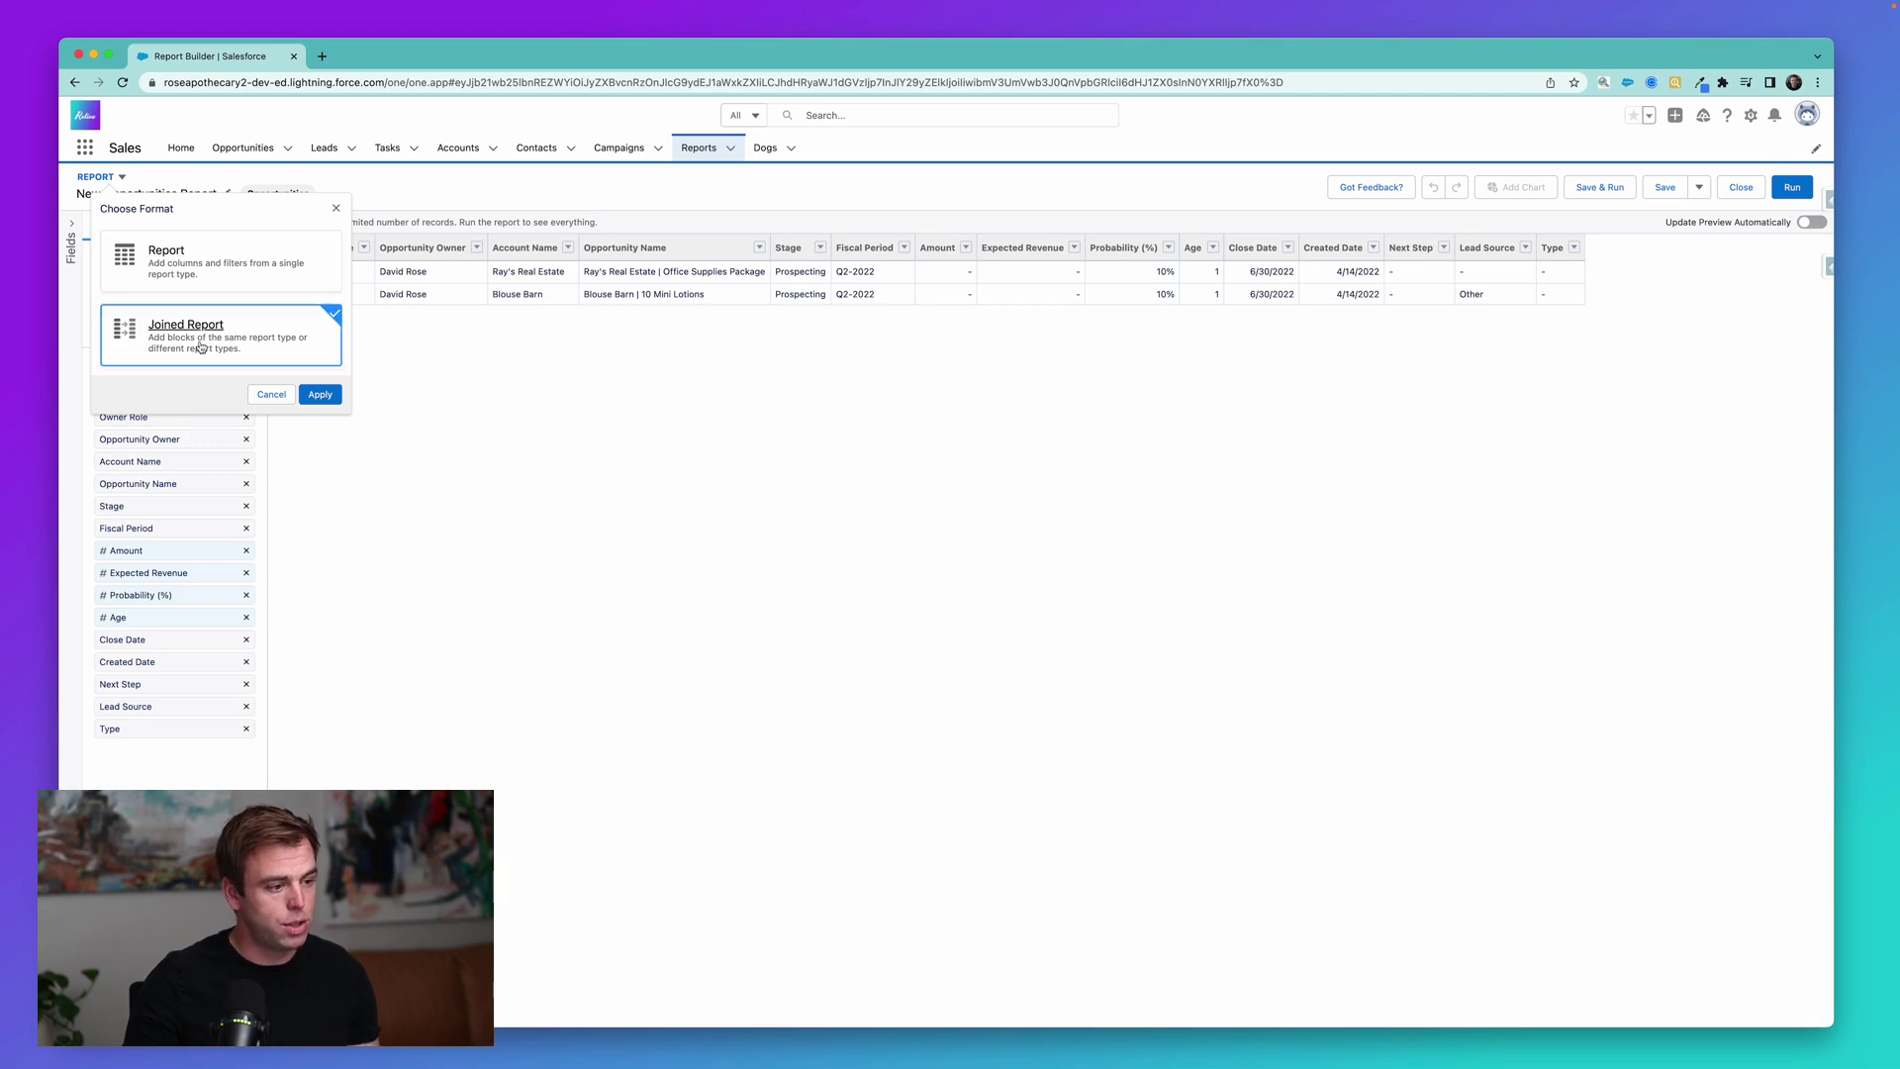
{"action": "left_click", "coordinate": [319, 395]}
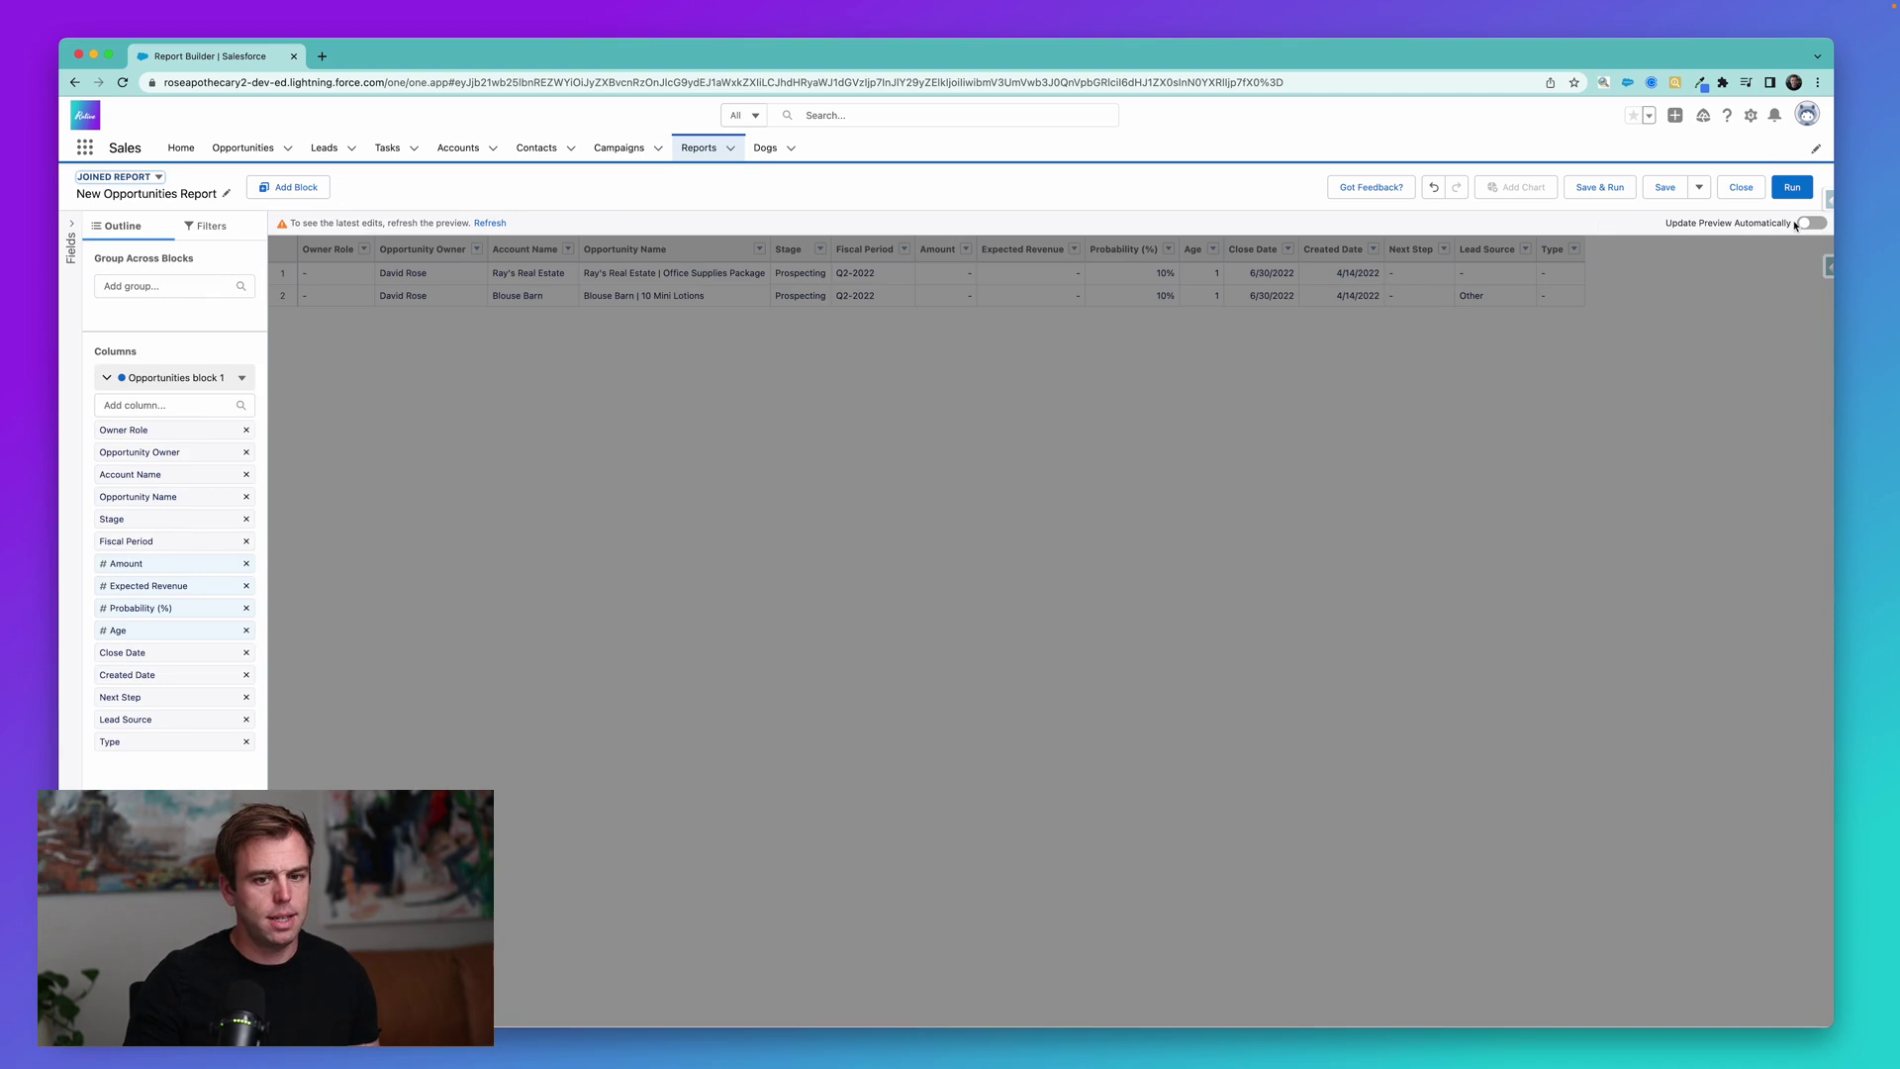
{"action": "left_click", "coordinate": [1800, 223]}
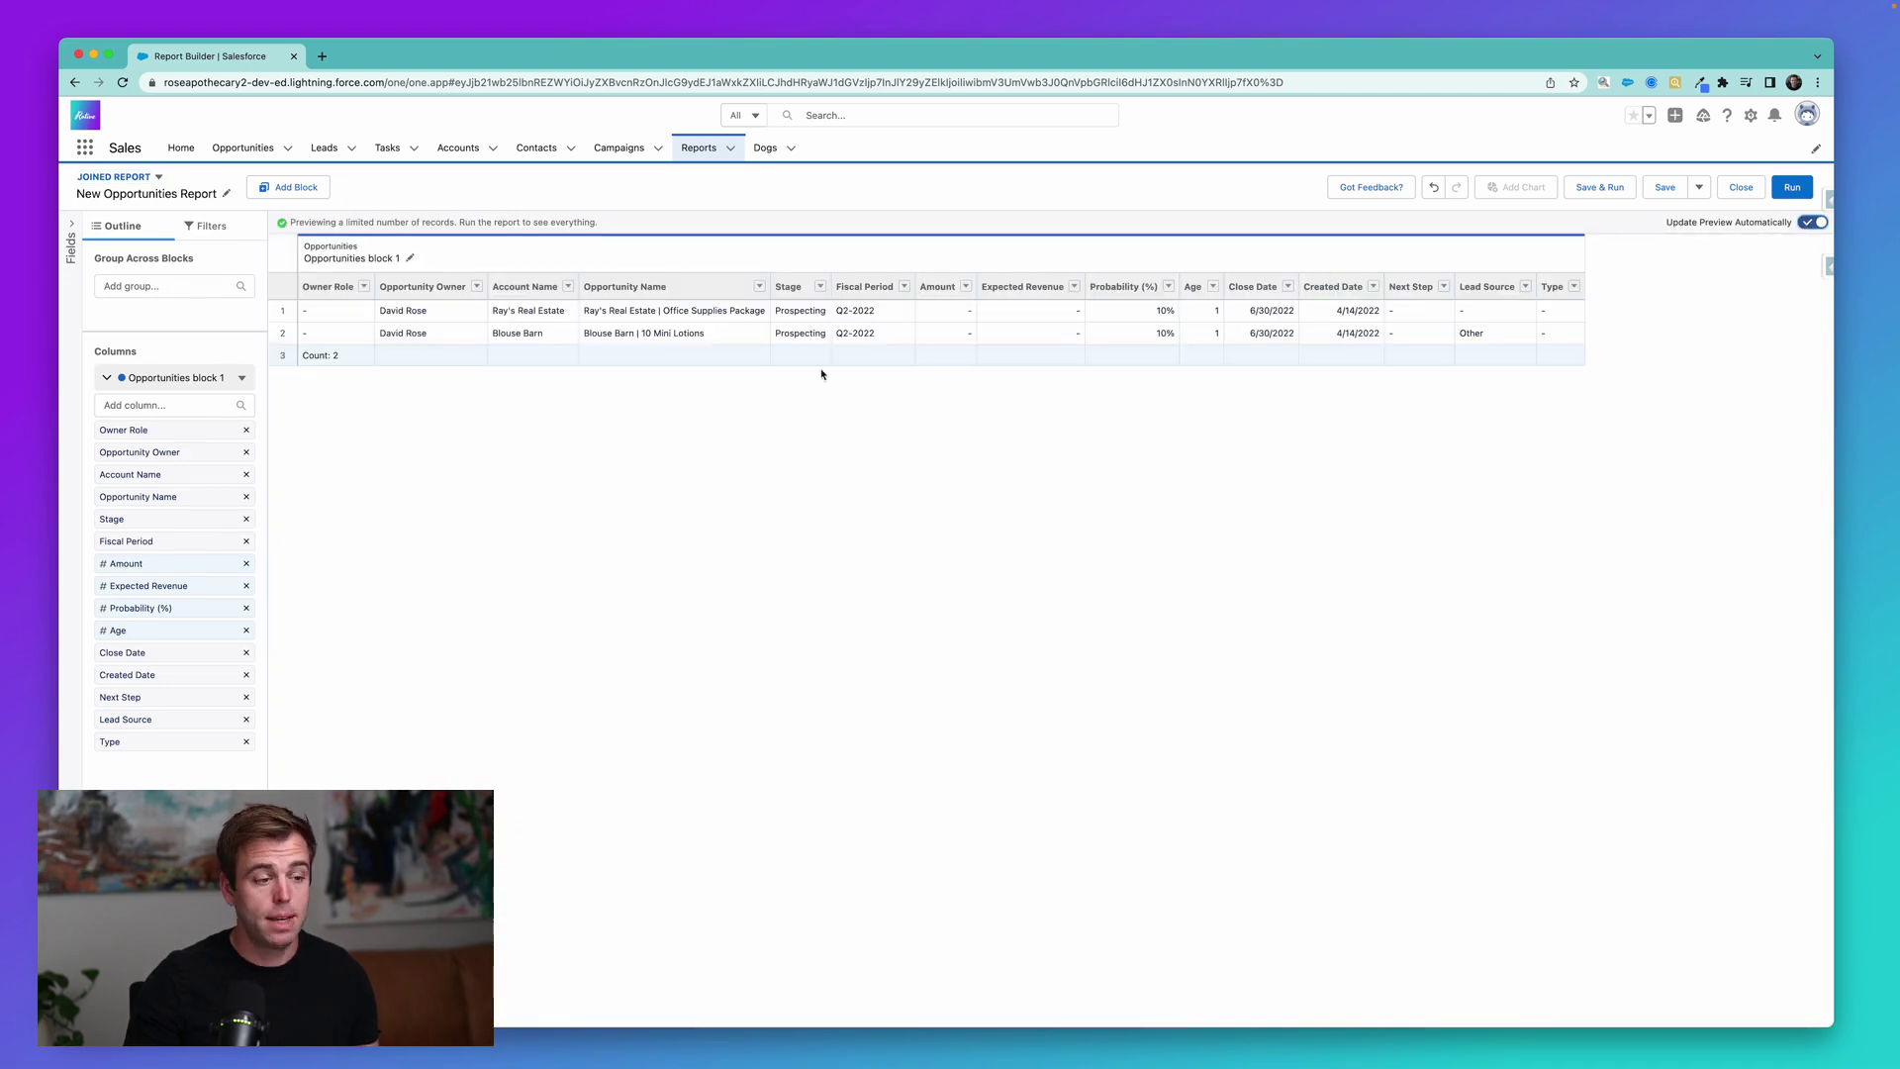
Step: Add a Cases block with default columns to the joined report
{"action": "left_click", "coordinate": [286, 191]}
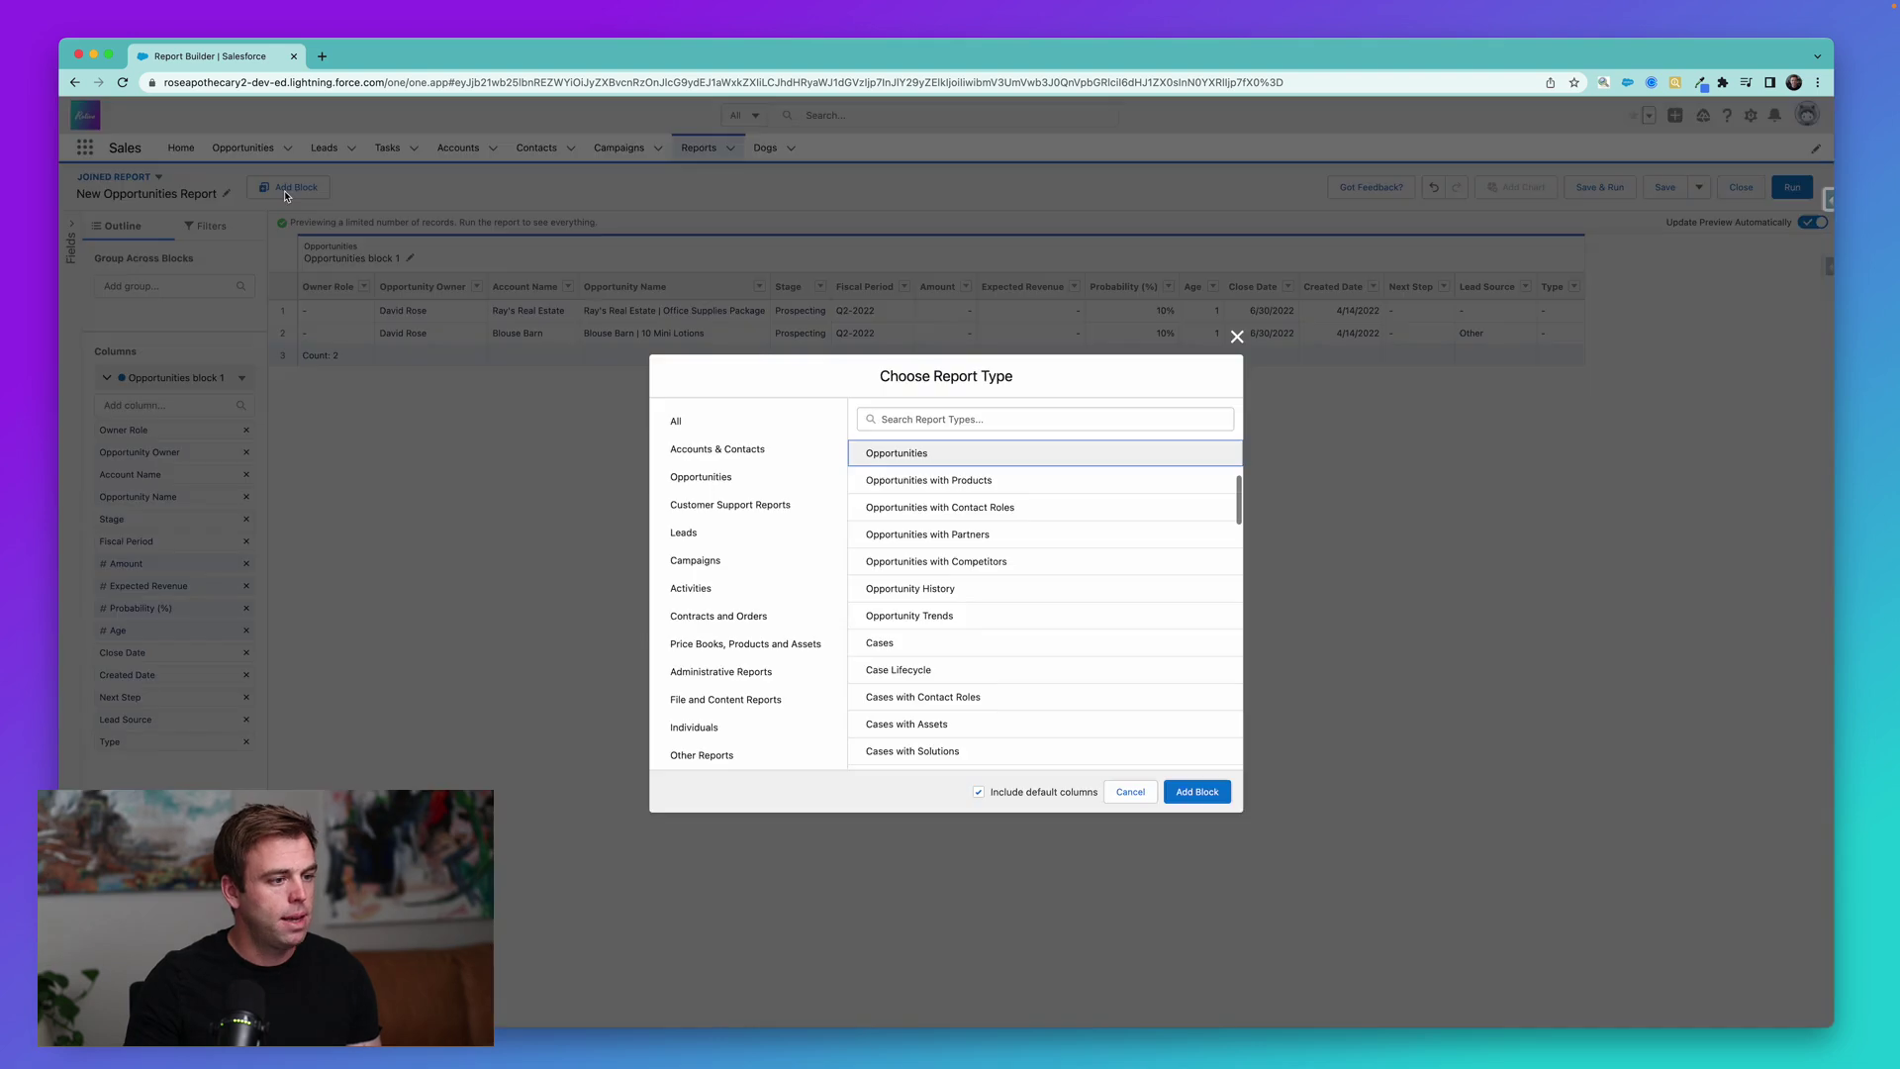
{"action": "left_click", "coordinate": [983, 416]}
{"action": "scroll", "coordinate": [993, 599], "scroll_direction": "down", "scroll_amount": 5}
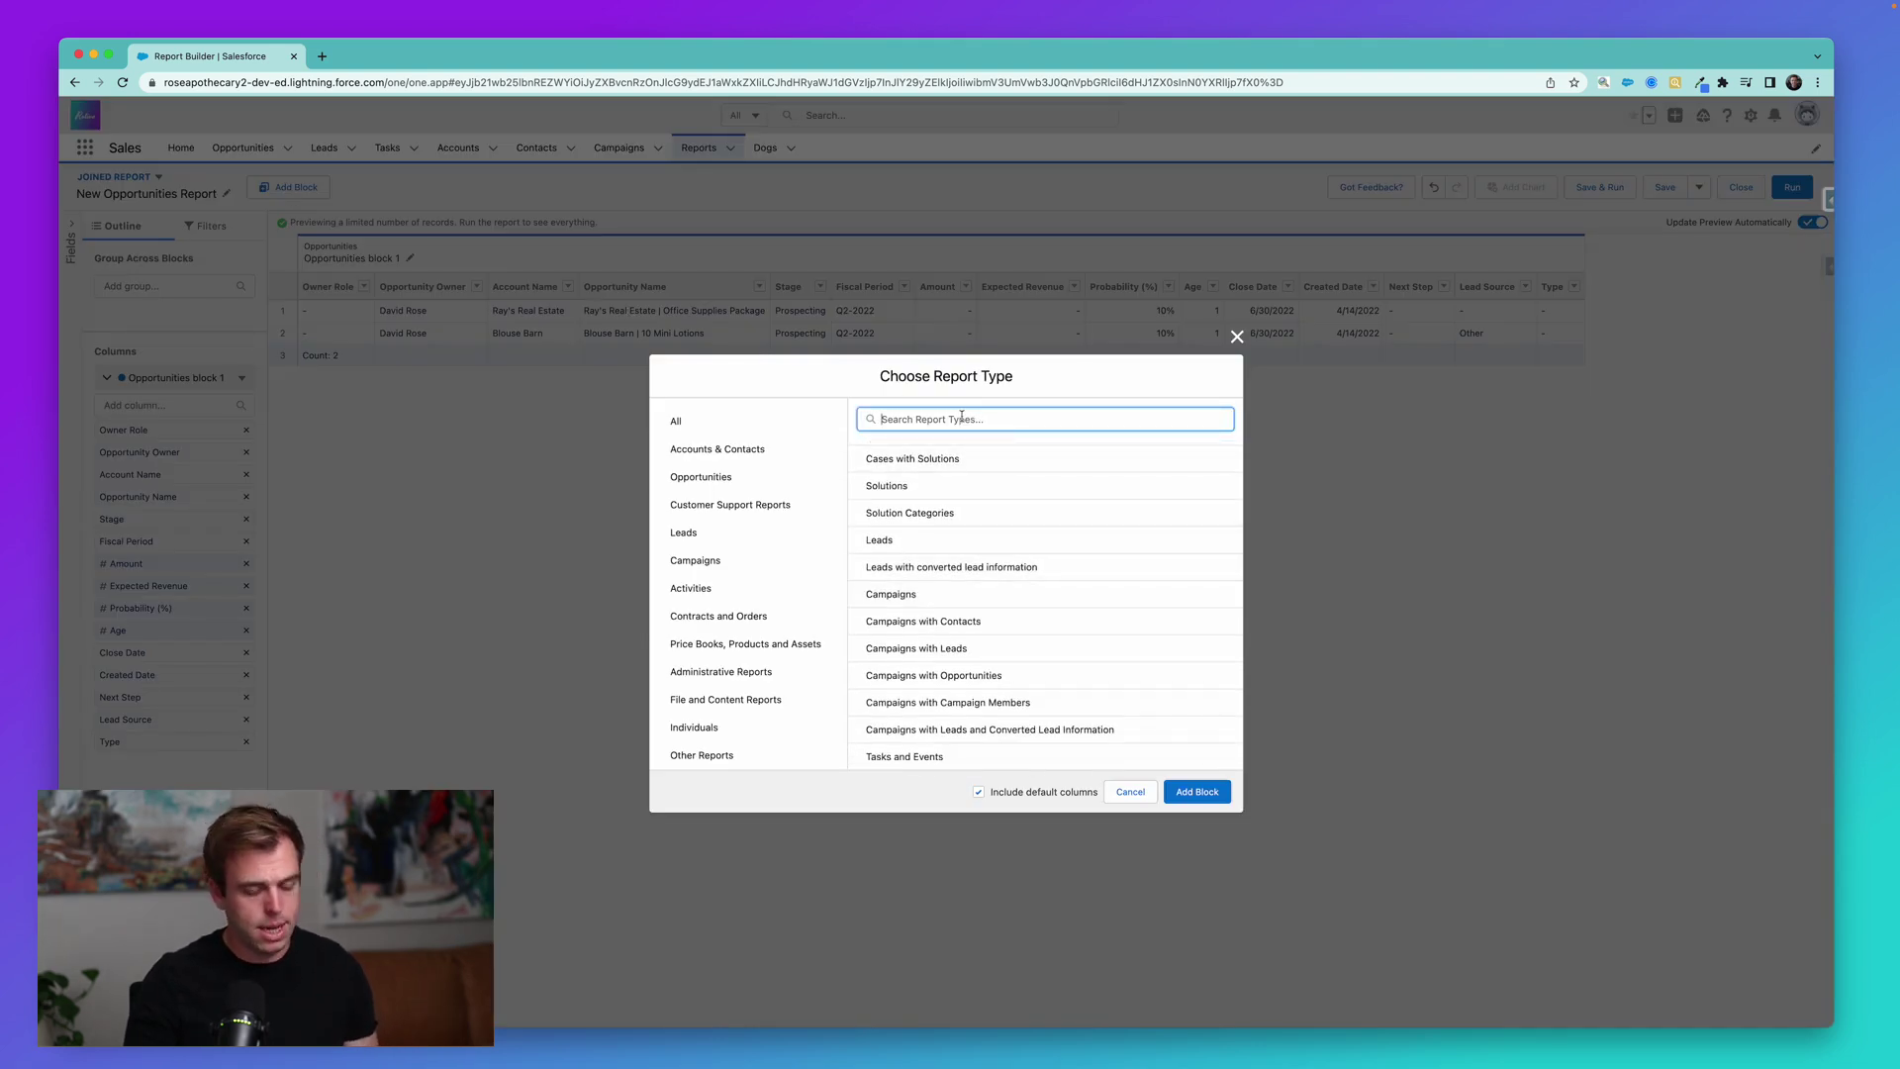
{"action": "type", "text": "case"}
{"action": "left_click", "coordinate": [941, 453]}
{"action": "left_click", "coordinate": [1197, 792]}
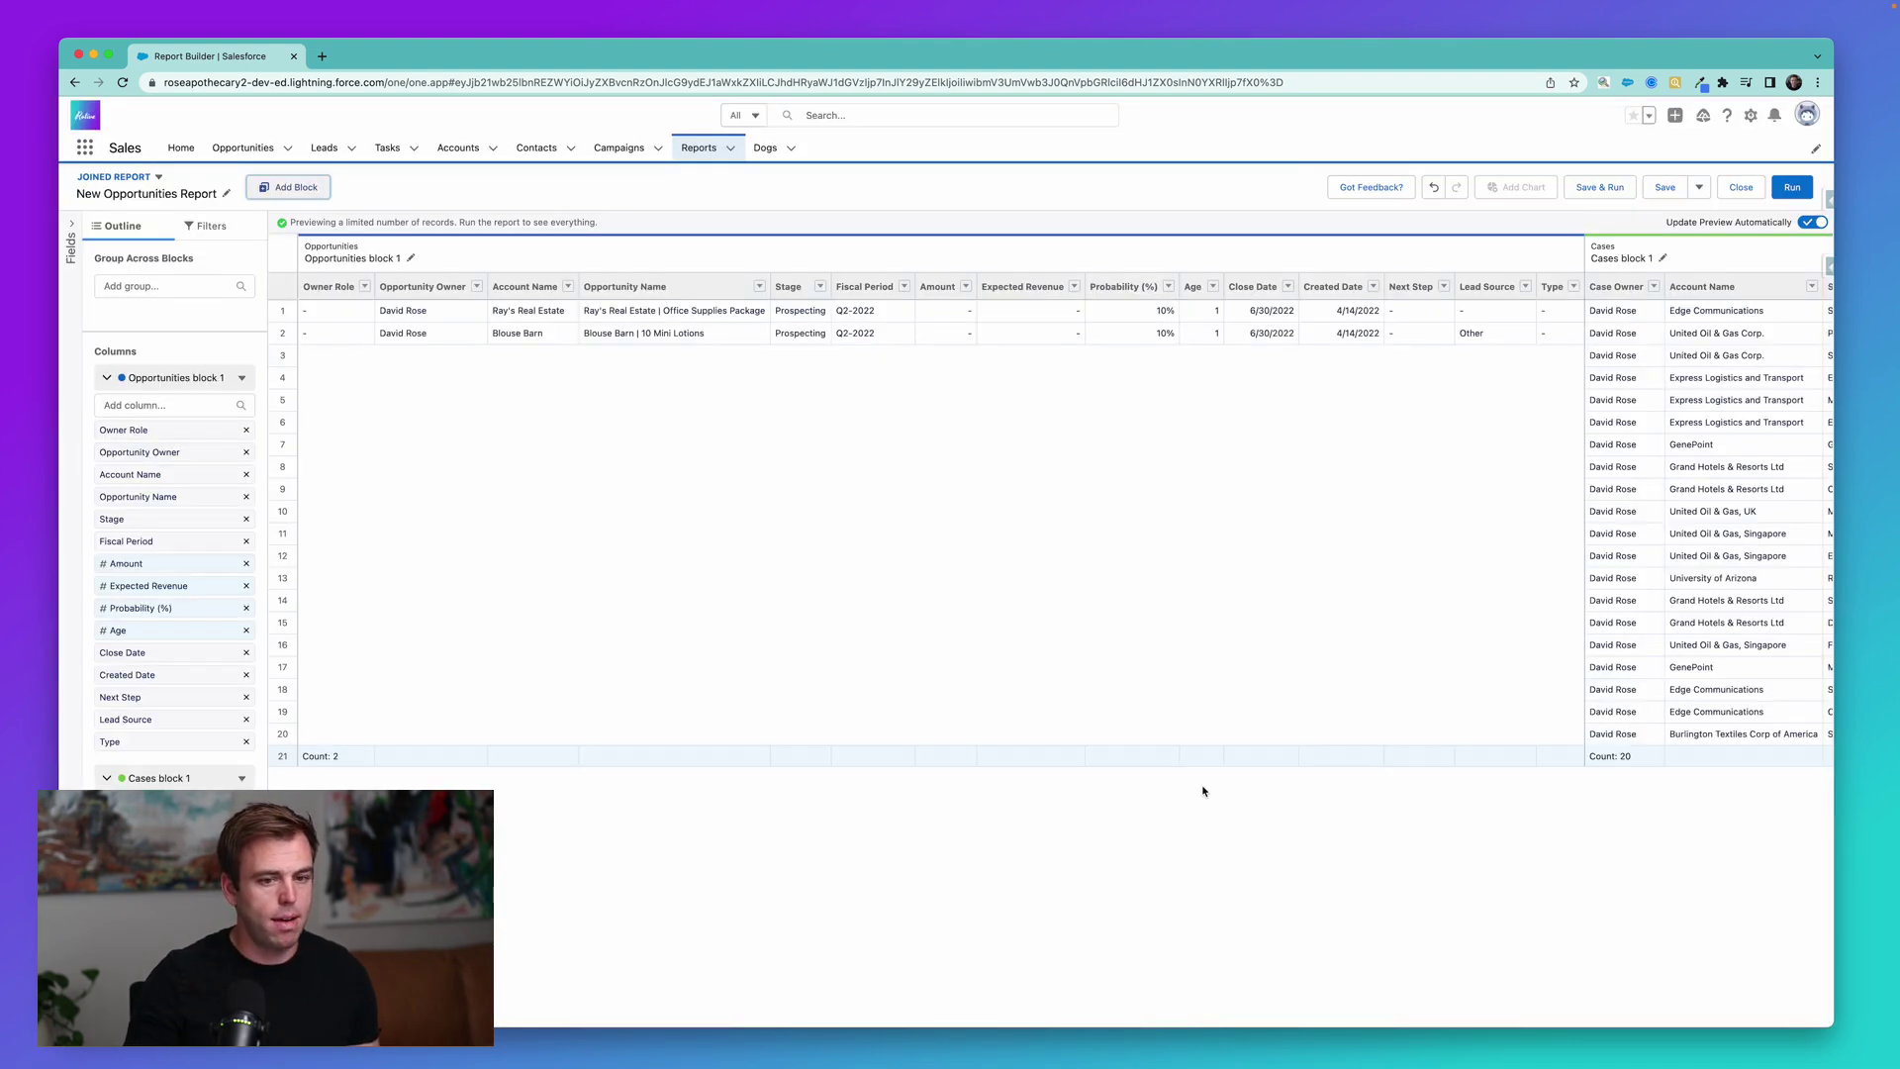
Step: Add a Contacts & Accounts block to the joined report, alongside the Opportunities and Cases blocks
{"action": "scroll", "coordinate": [1354, 654], "scroll_direction": "right", "scroll_amount": 3}
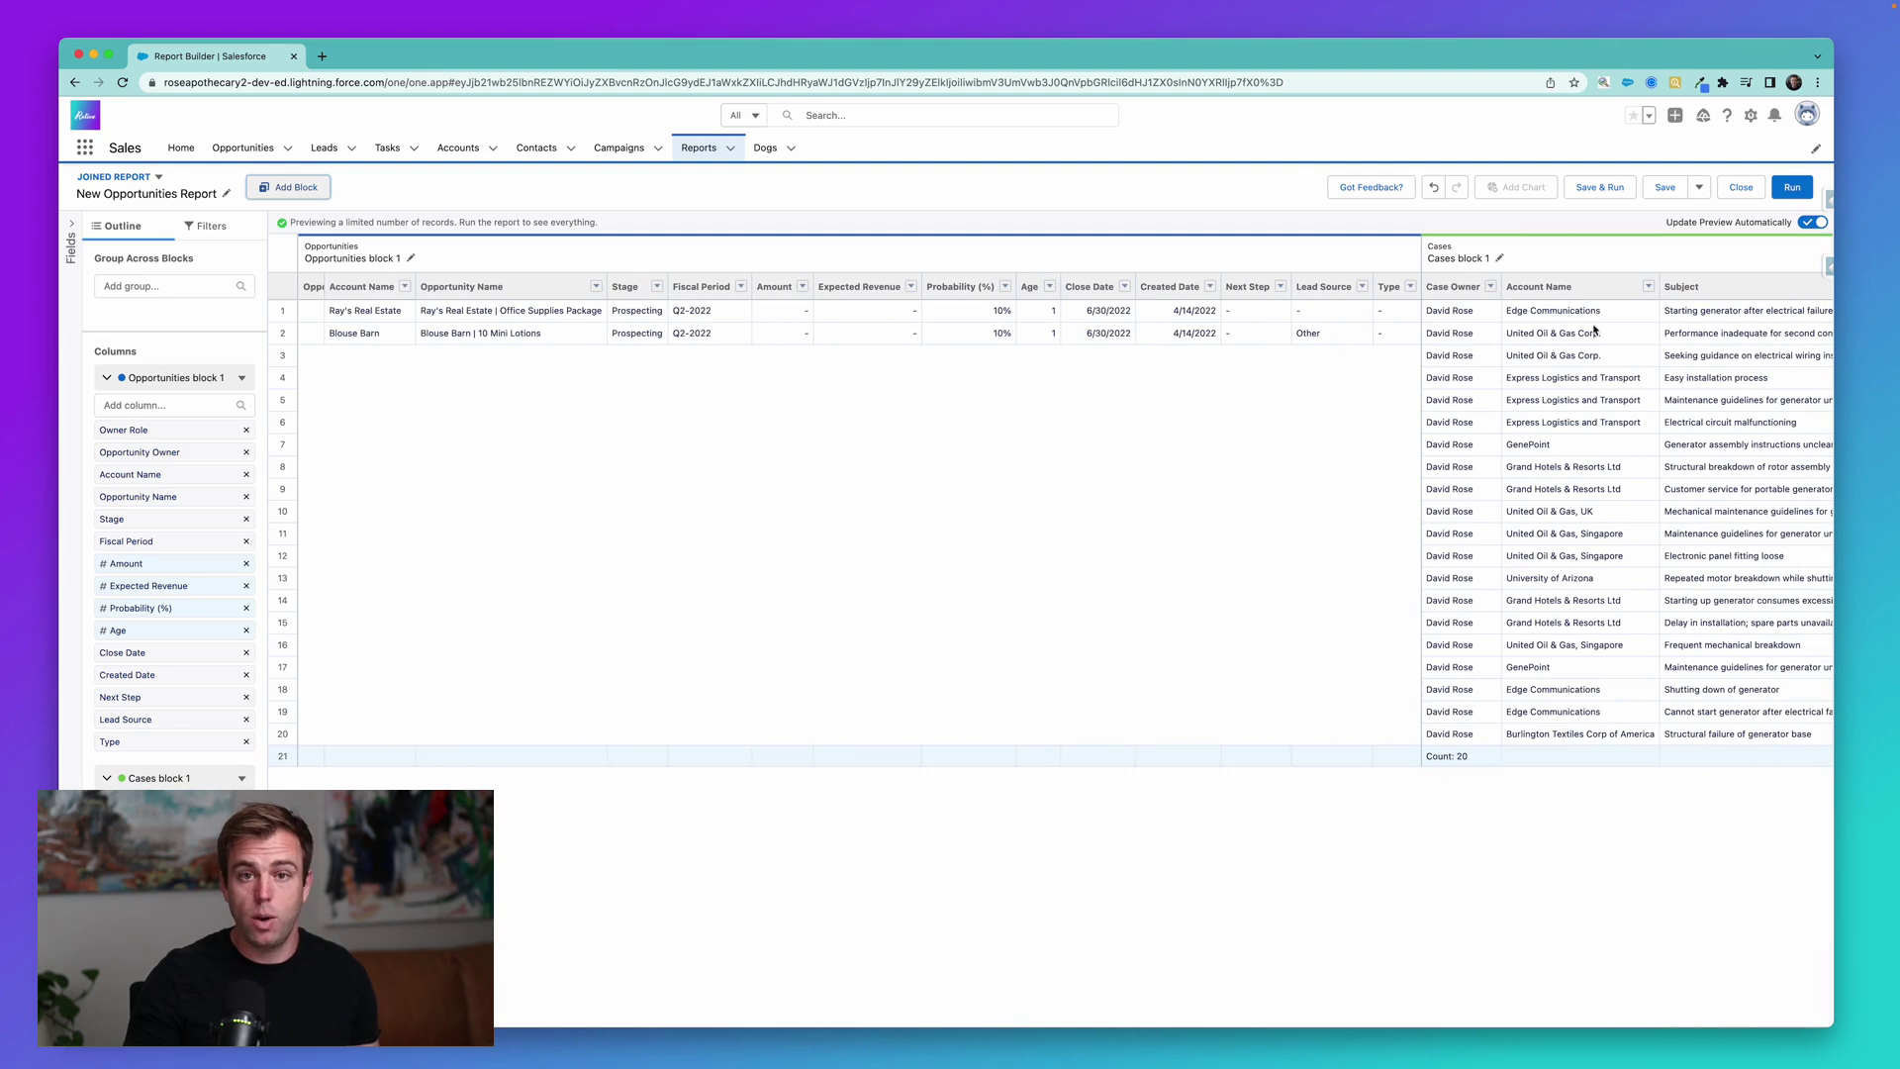
{"action": "scroll", "coordinate": [1052, 475], "scroll_direction": "right", "scroll_amount": 4}
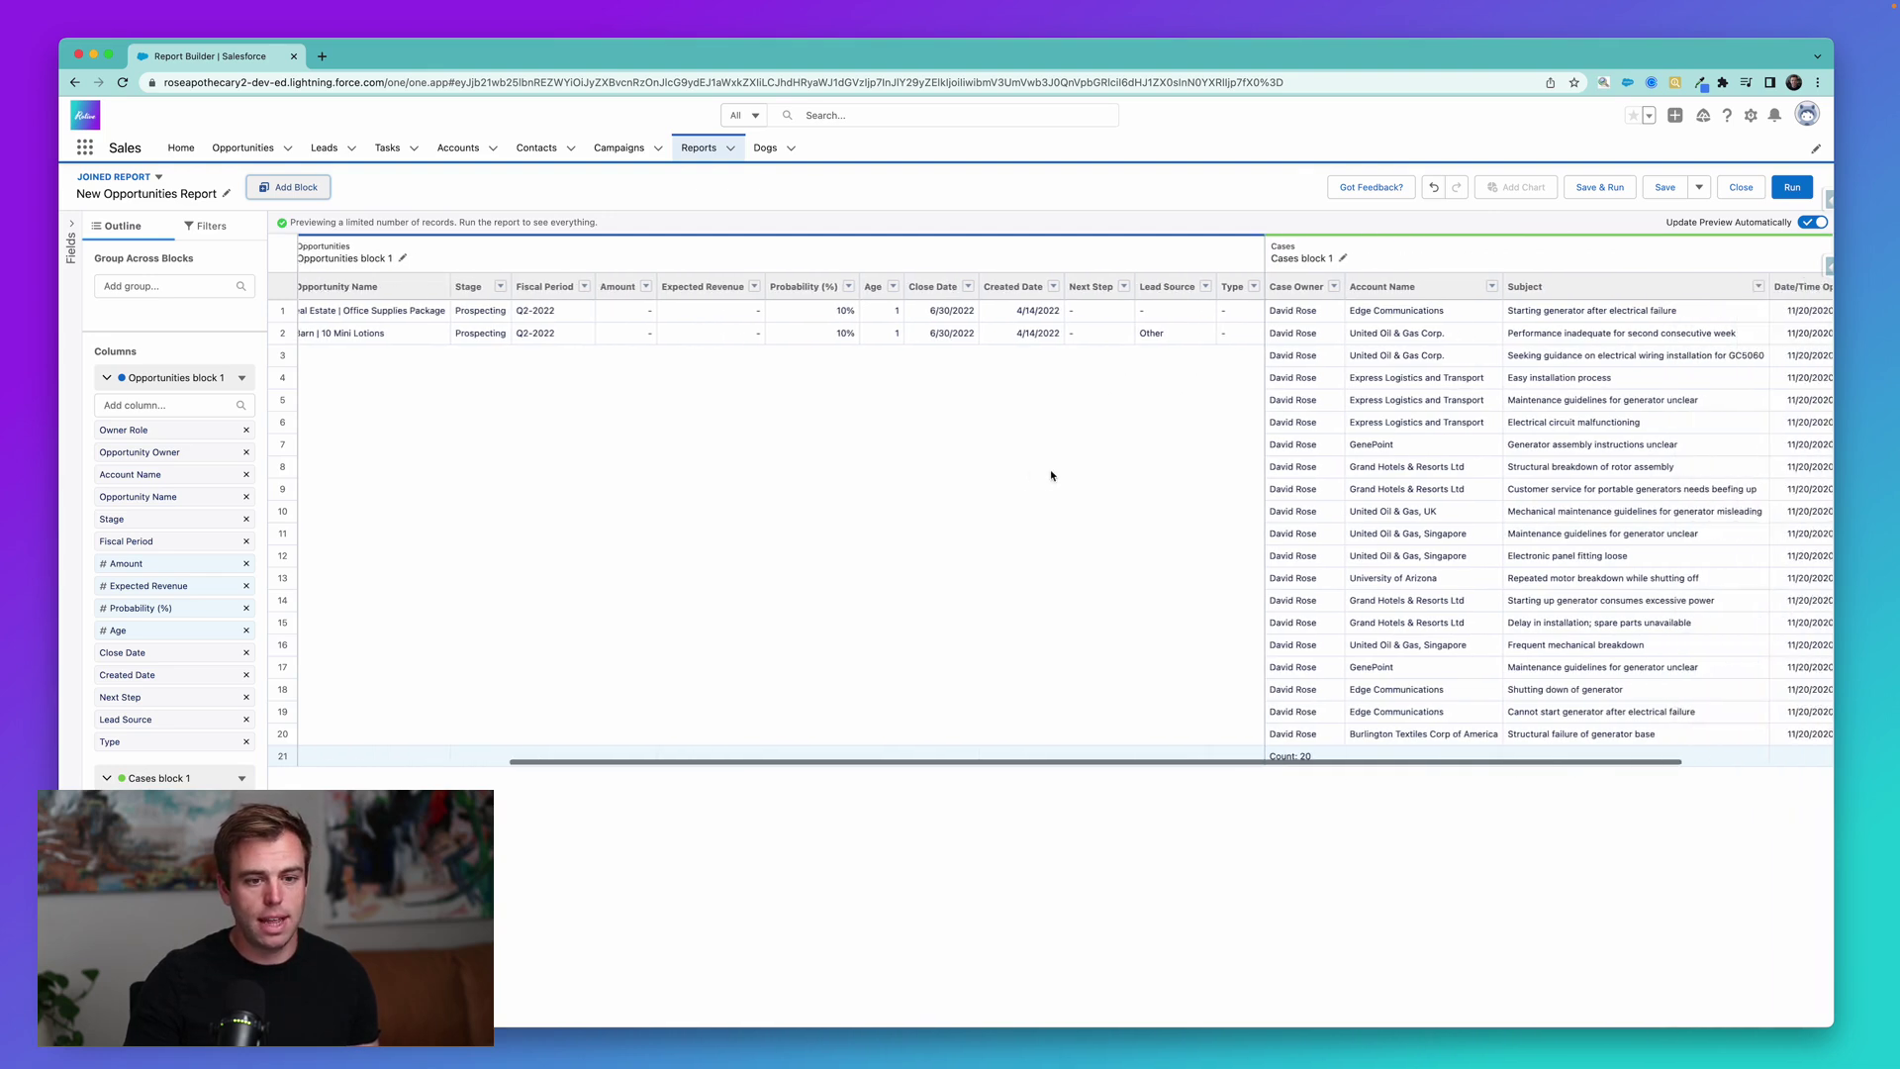
{"action": "scroll", "coordinate": [1401, 452], "scroll_direction": "right", "scroll_amount": 3}
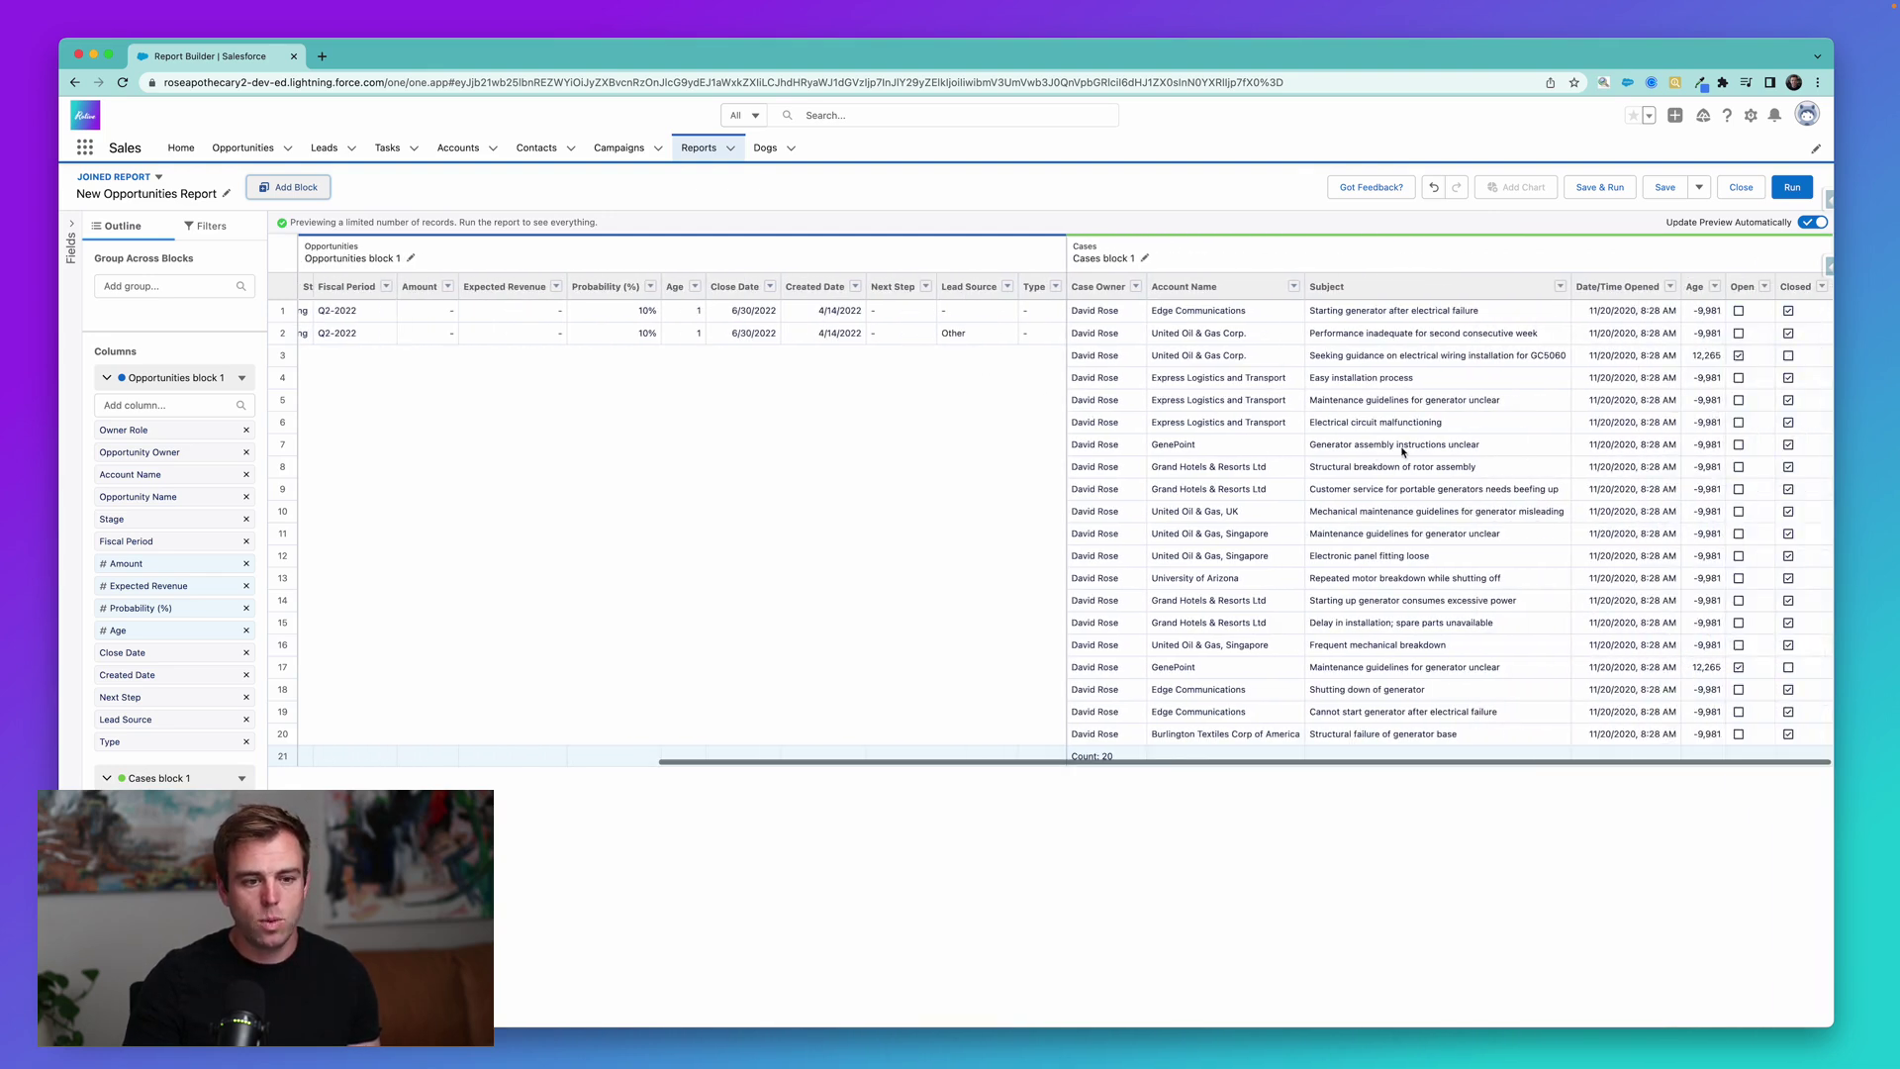
{"action": "left_click", "coordinate": [292, 188]}
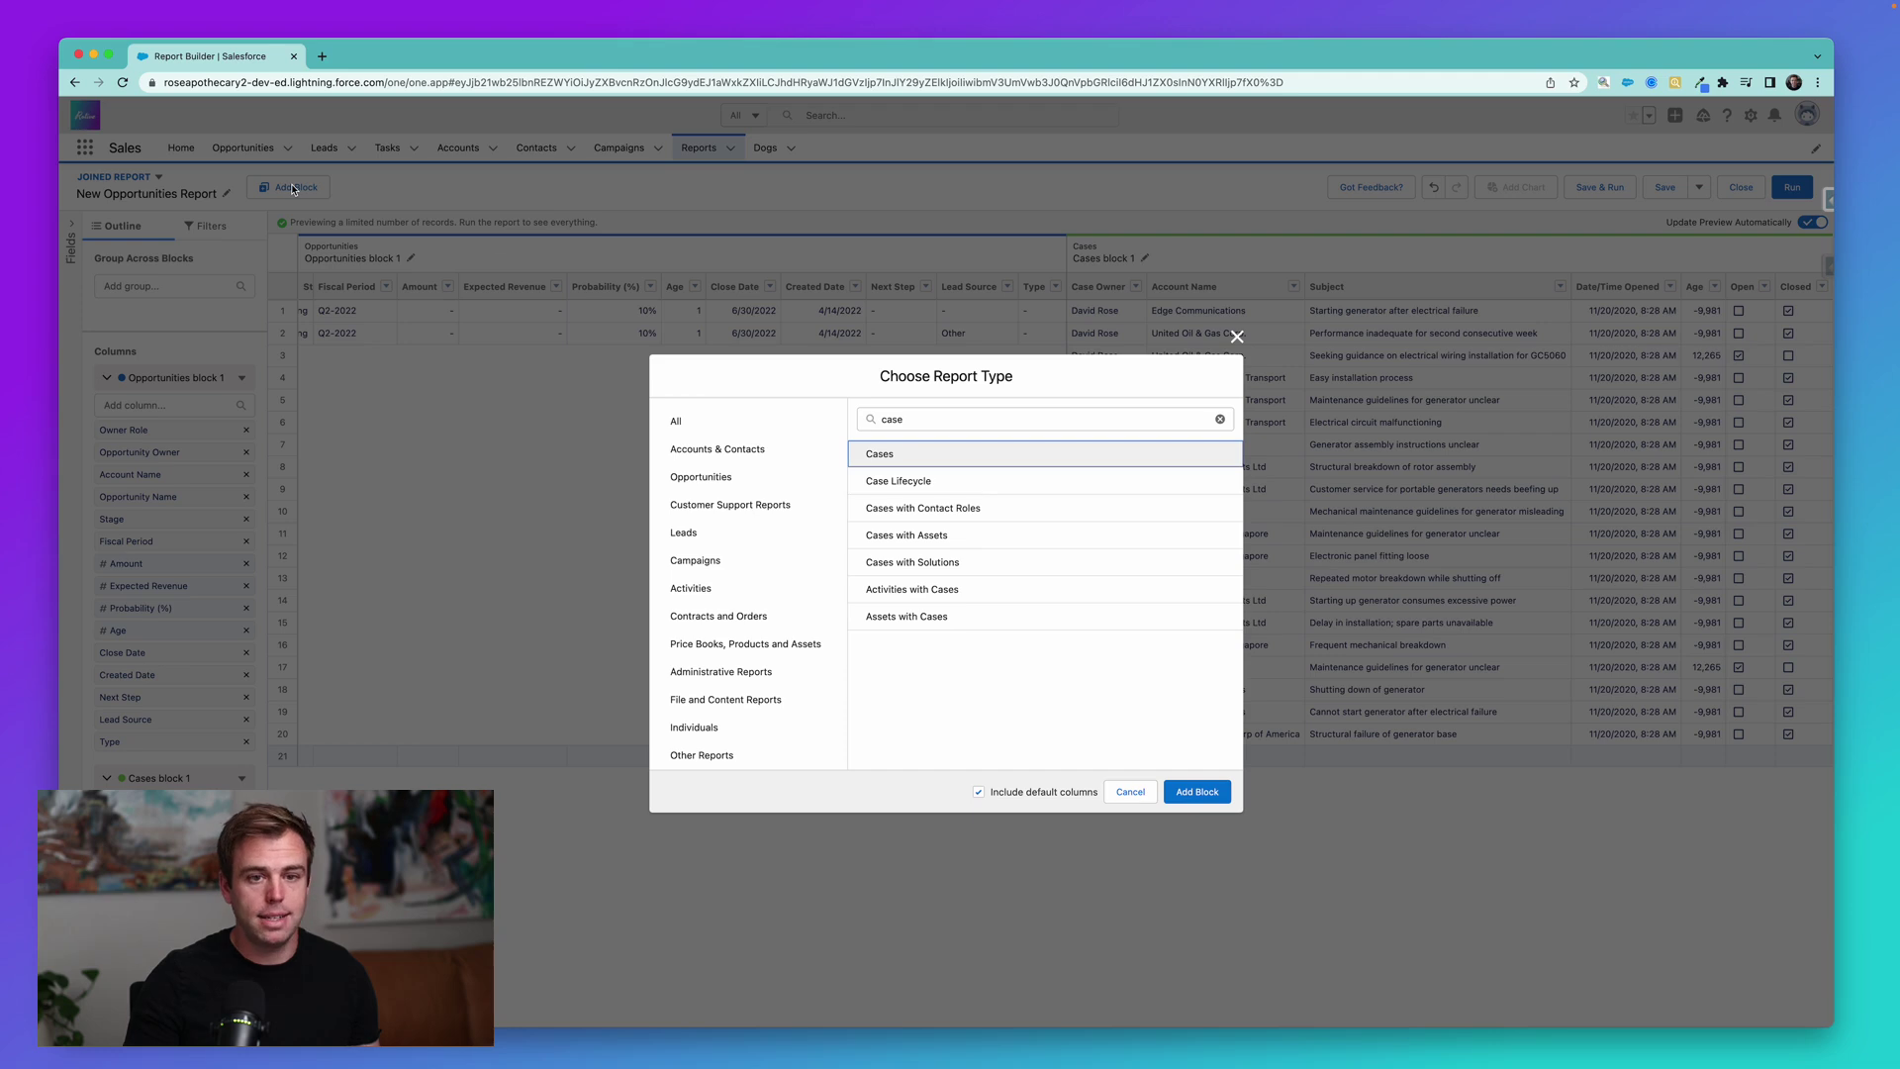
{"action": "double_click", "coordinate": [1008, 418]}
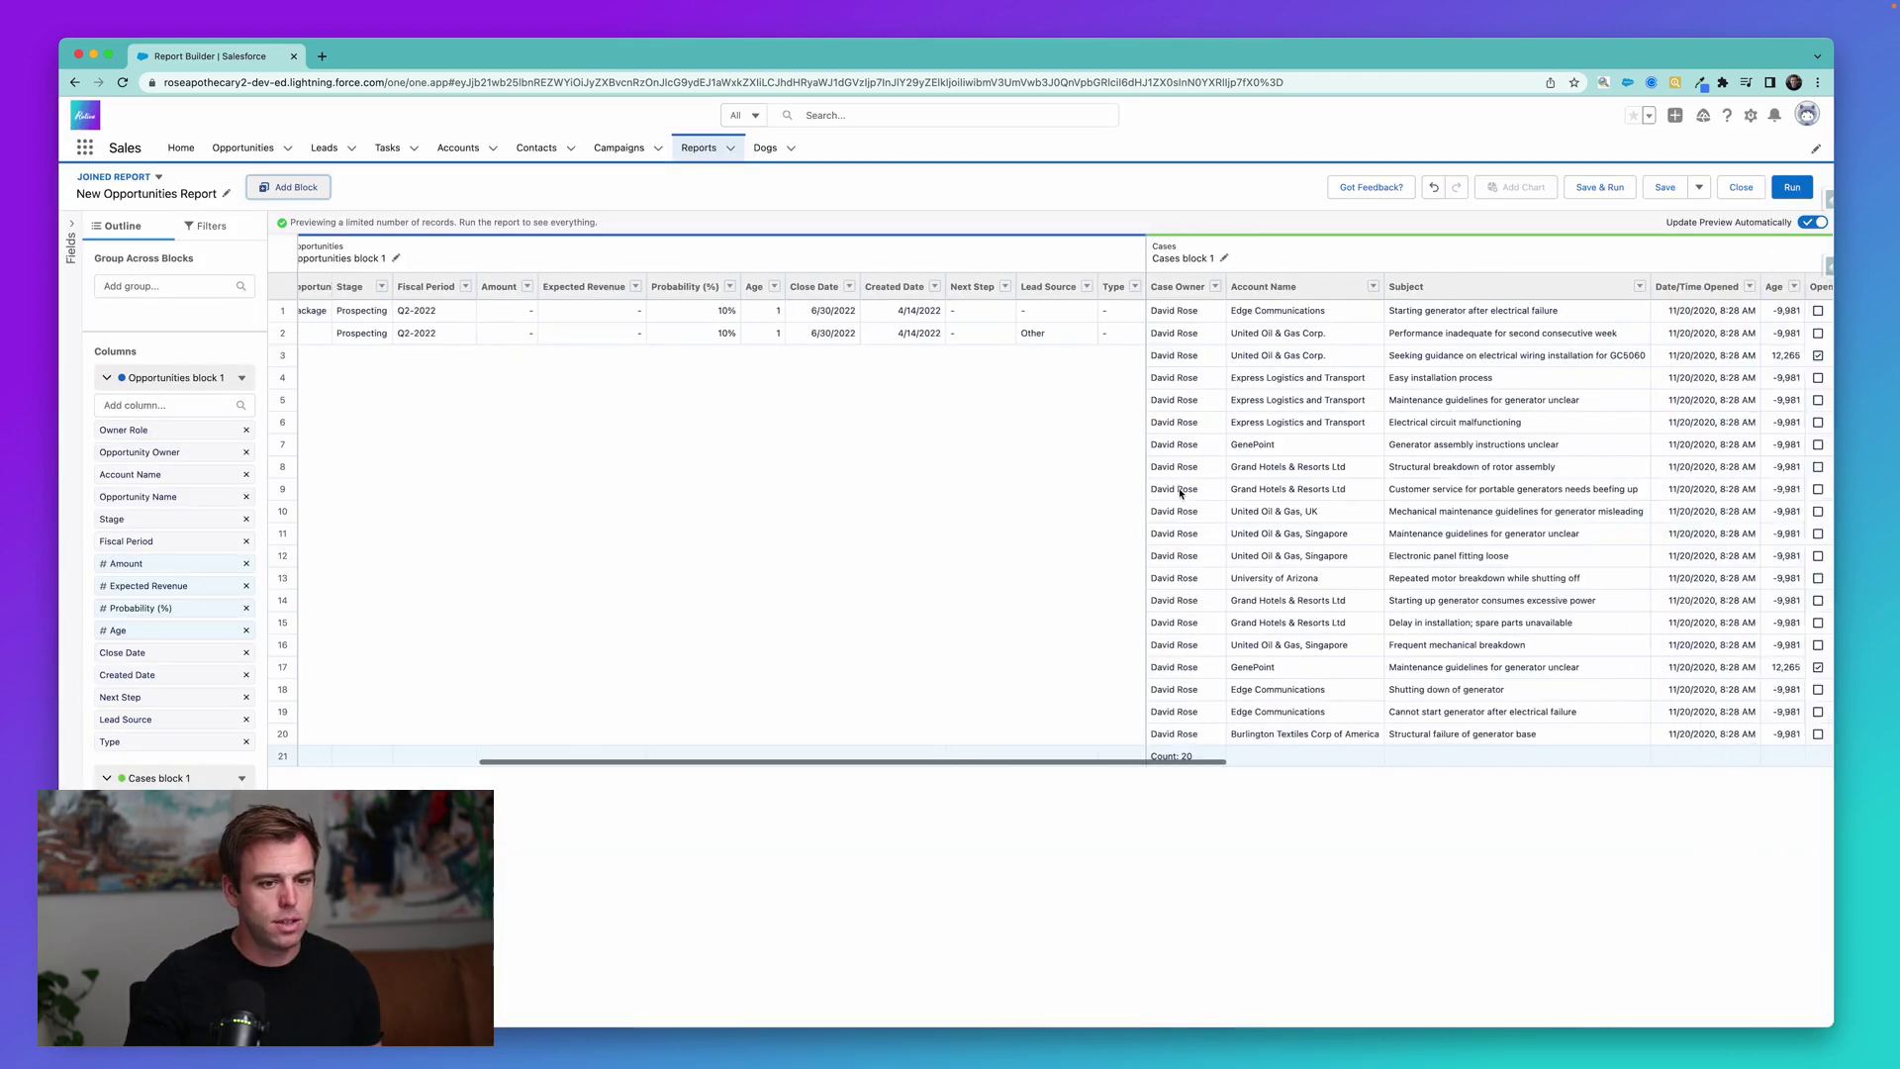
{"action": "scroll", "coordinate": [1180, 492], "scroll_direction": "right", "scroll_amount": 8}
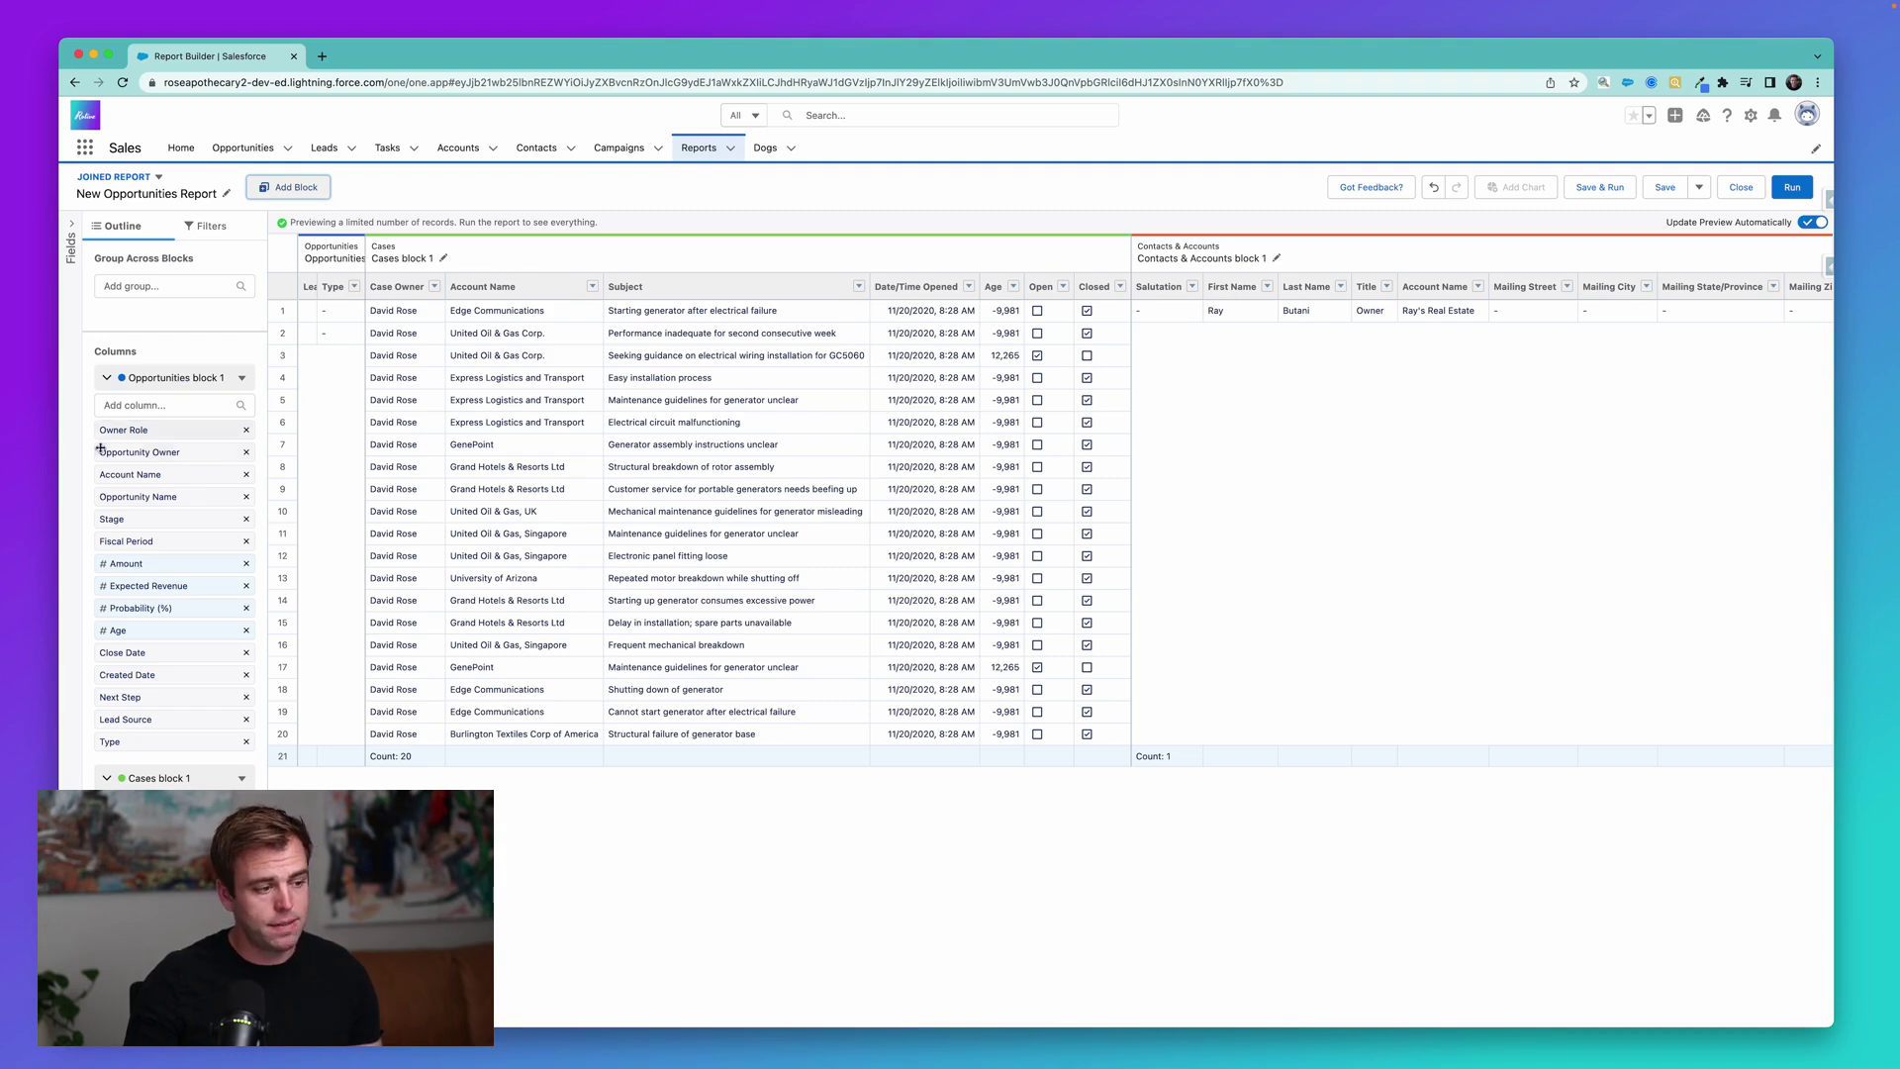
Step: Remove the Case Owner column from the Cases block
{"action": "left_click", "coordinate": [148, 359]}
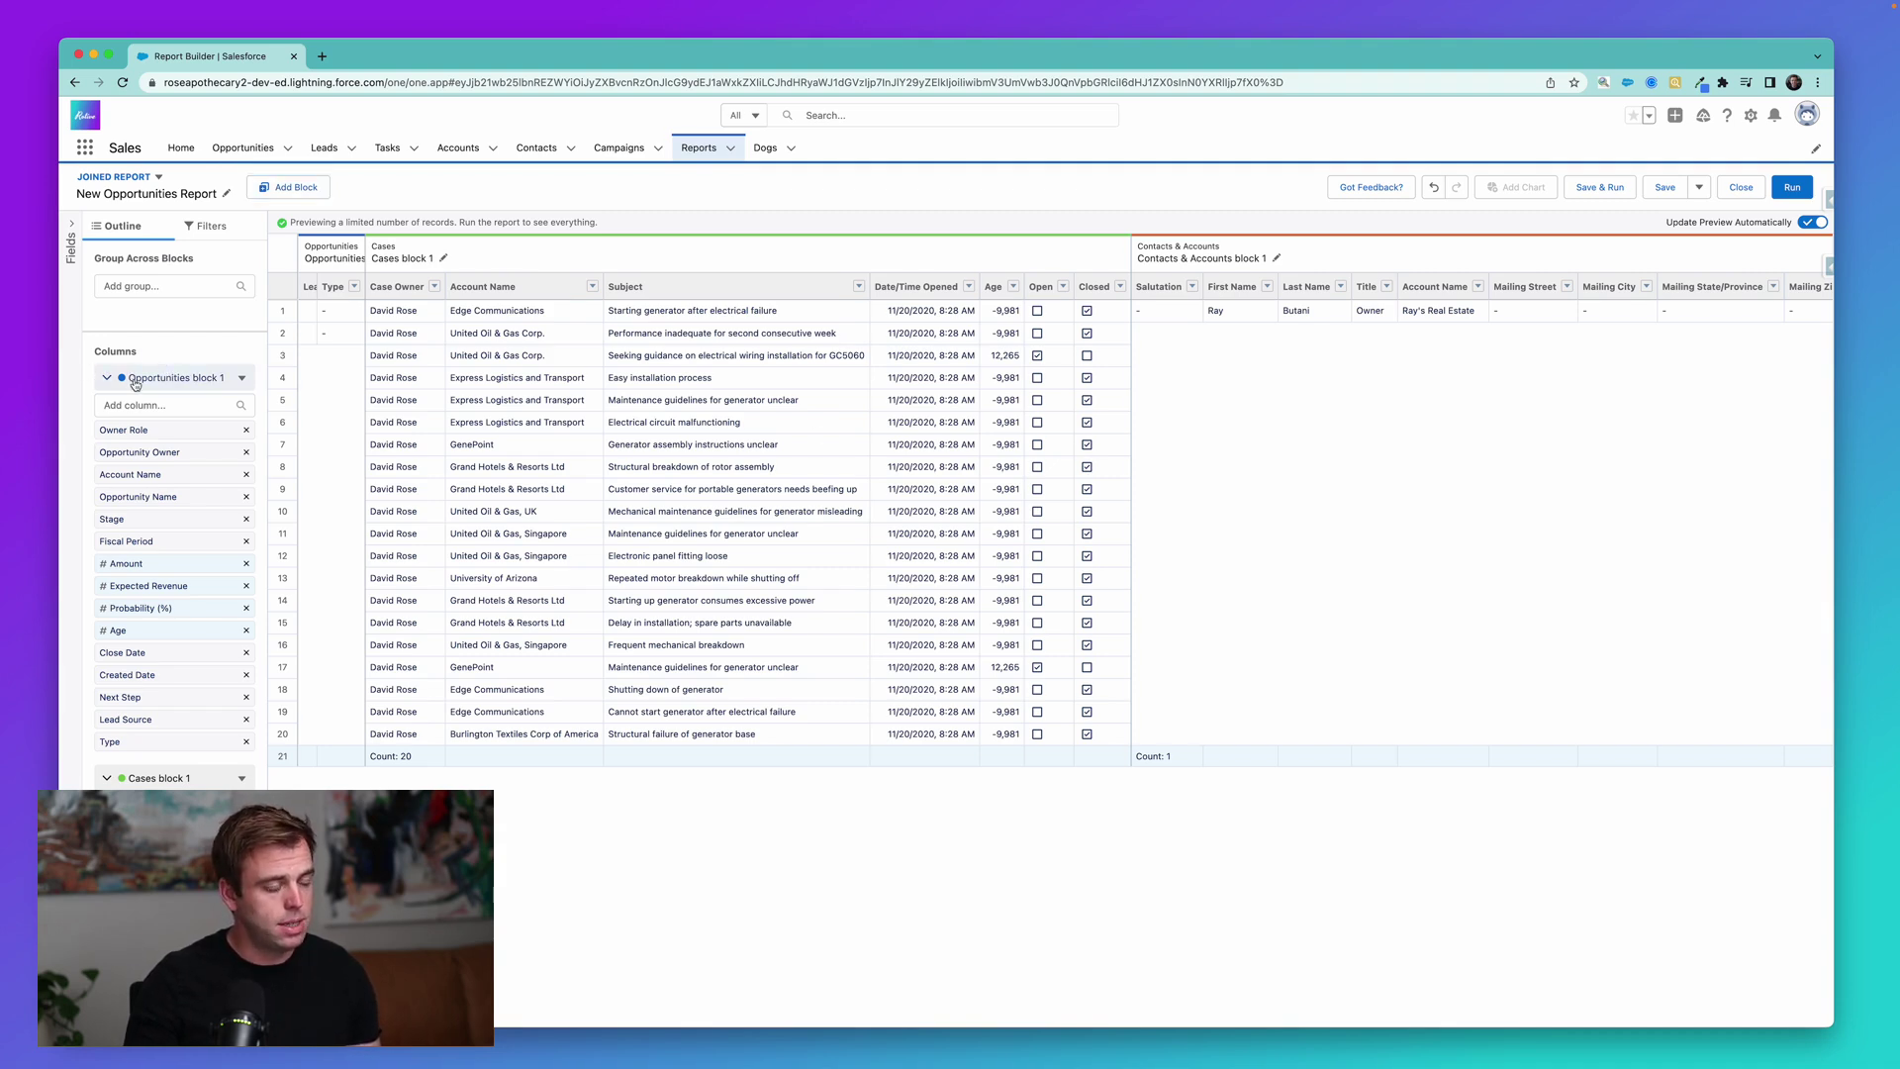
{"action": "scroll", "coordinate": [118, 623], "scroll_direction": "down", "scroll_amount": 5}
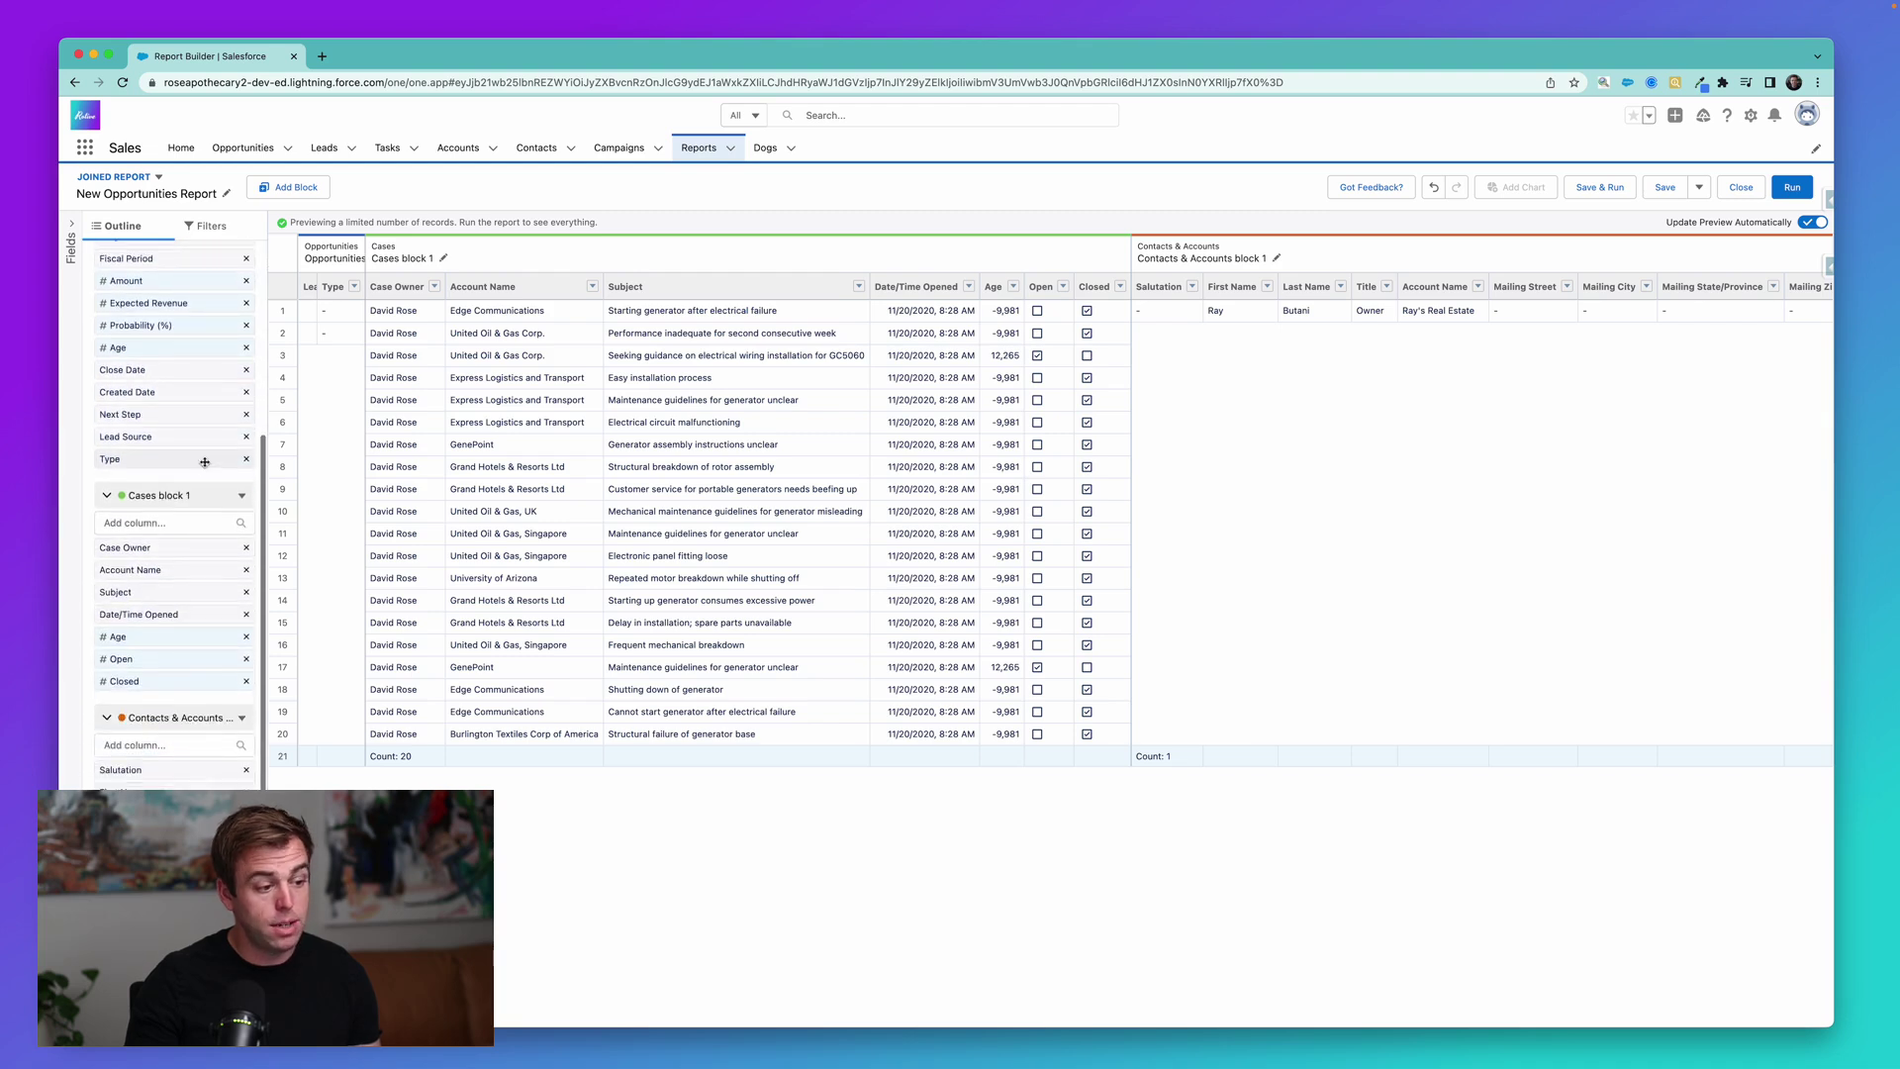
{"action": "scroll", "coordinate": [178, 738], "scroll_direction": "down", "scroll_amount": 2}
{"action": "left_click", "coordinate": [247, 688]}
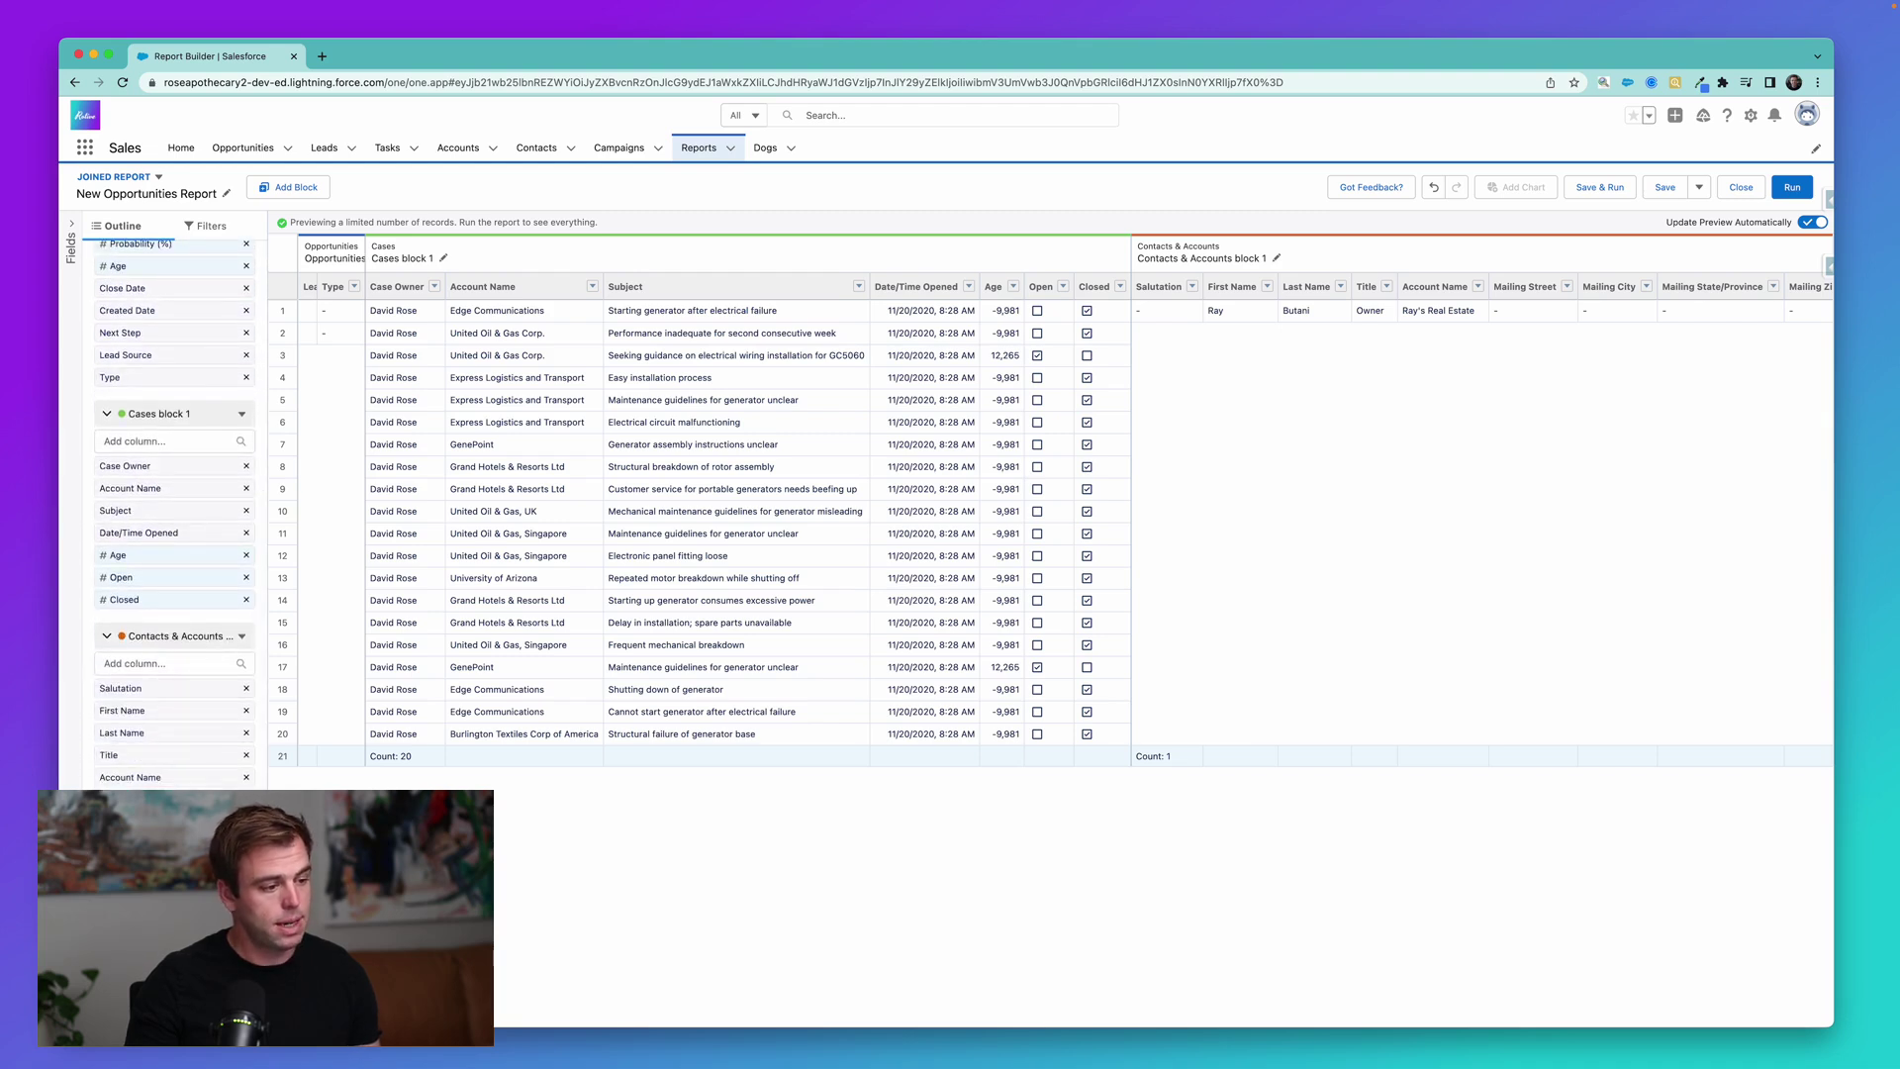
{"action": "left_click", "coordinate": [247, 487]}
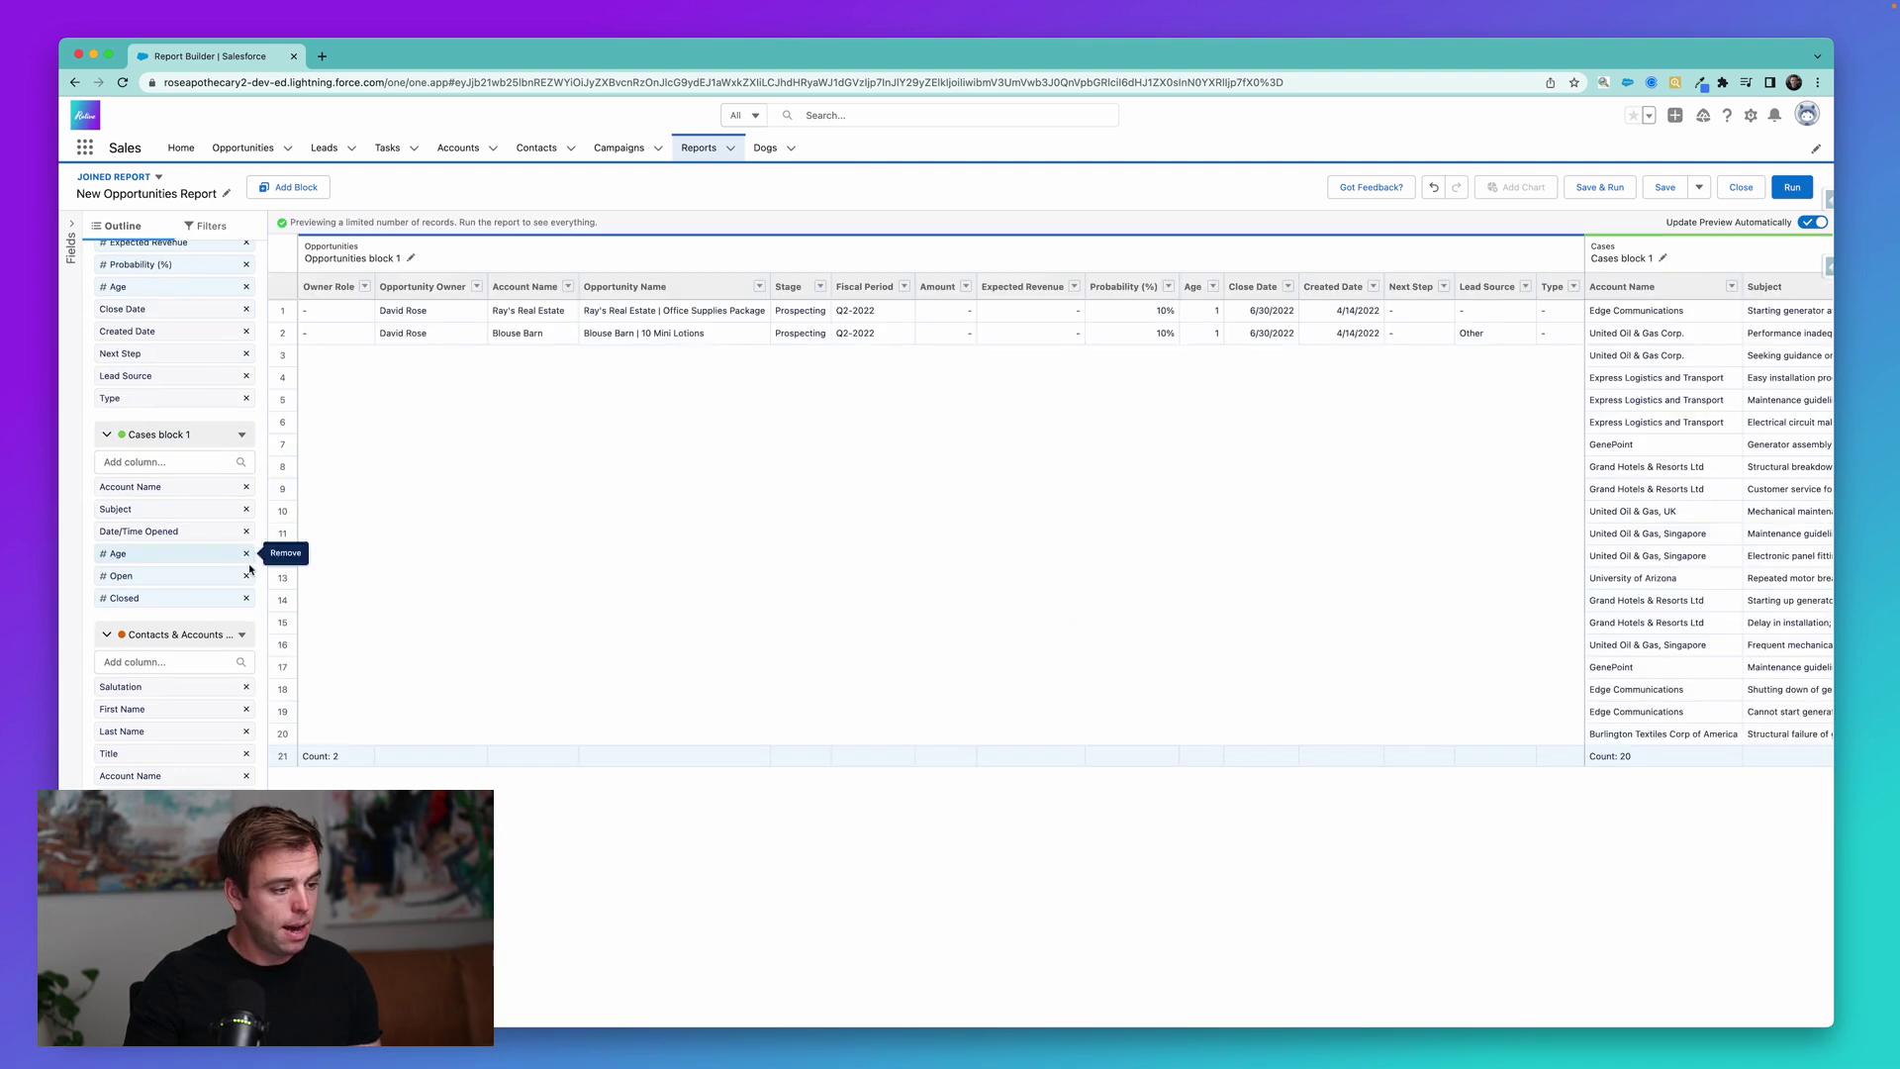
Step: Remove the Salutation, Mailing Street, Mailing City, Mailing State/Province and mailing zip columns from the Contacts & Accounts block
{"action": "left_click", "coordinate": [247, 686]}
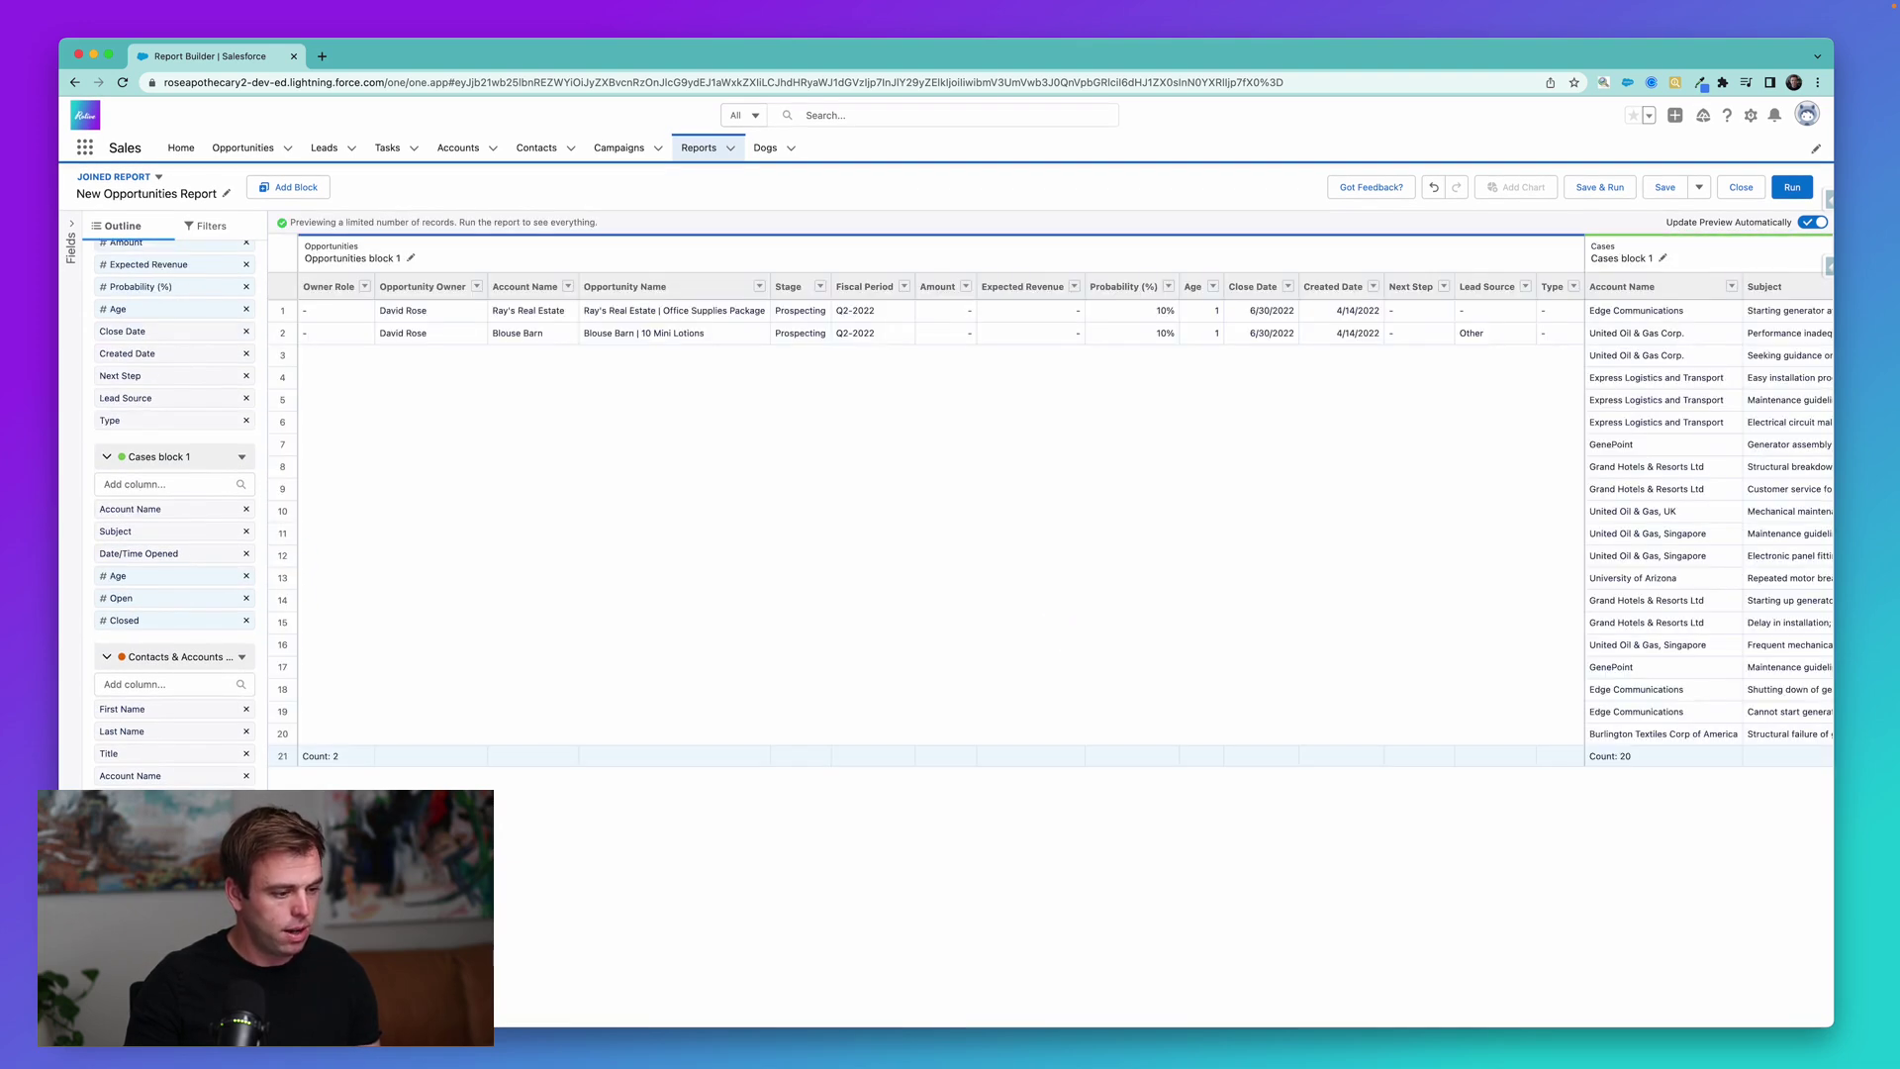
{"action": "left_click", "coordinate": [247, 842]}
{"action": "left_click", "coordinate": [246, 842]}
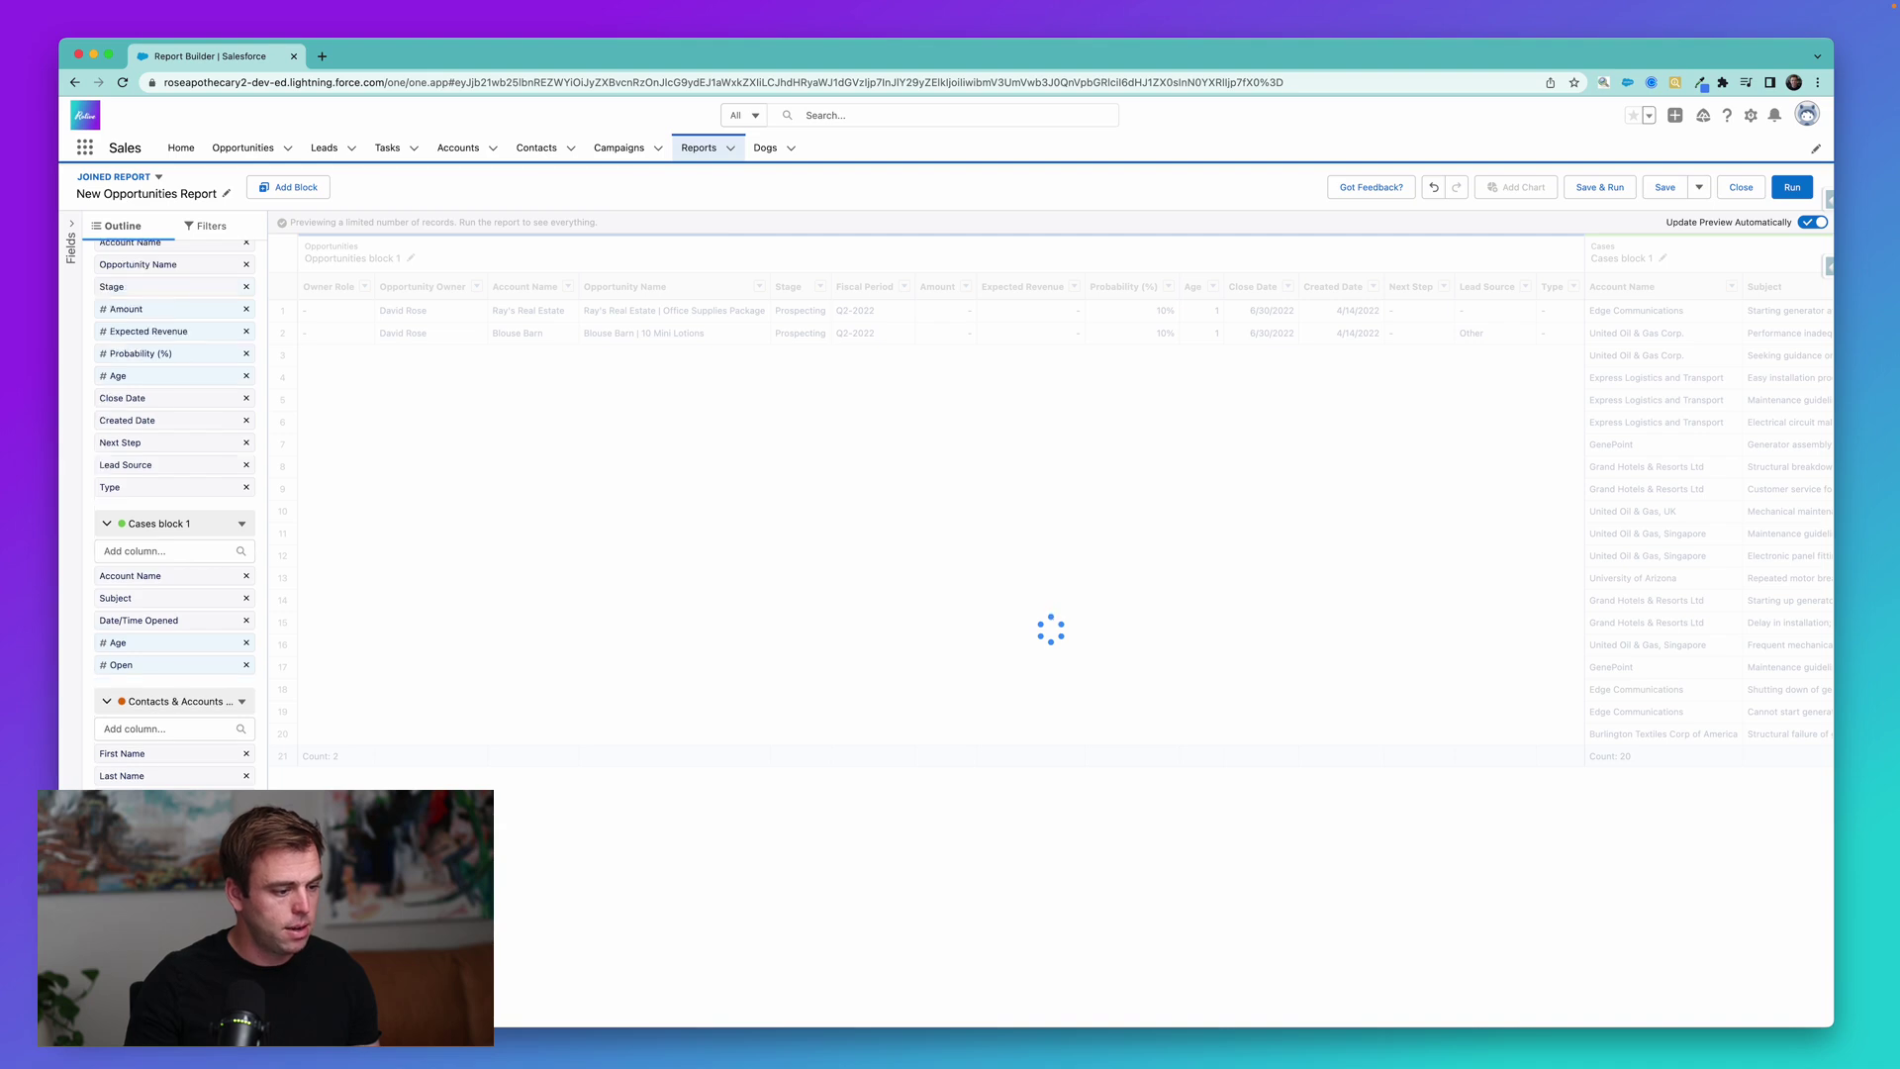
{"action": "left_click", "coordinate": [247, 843]}
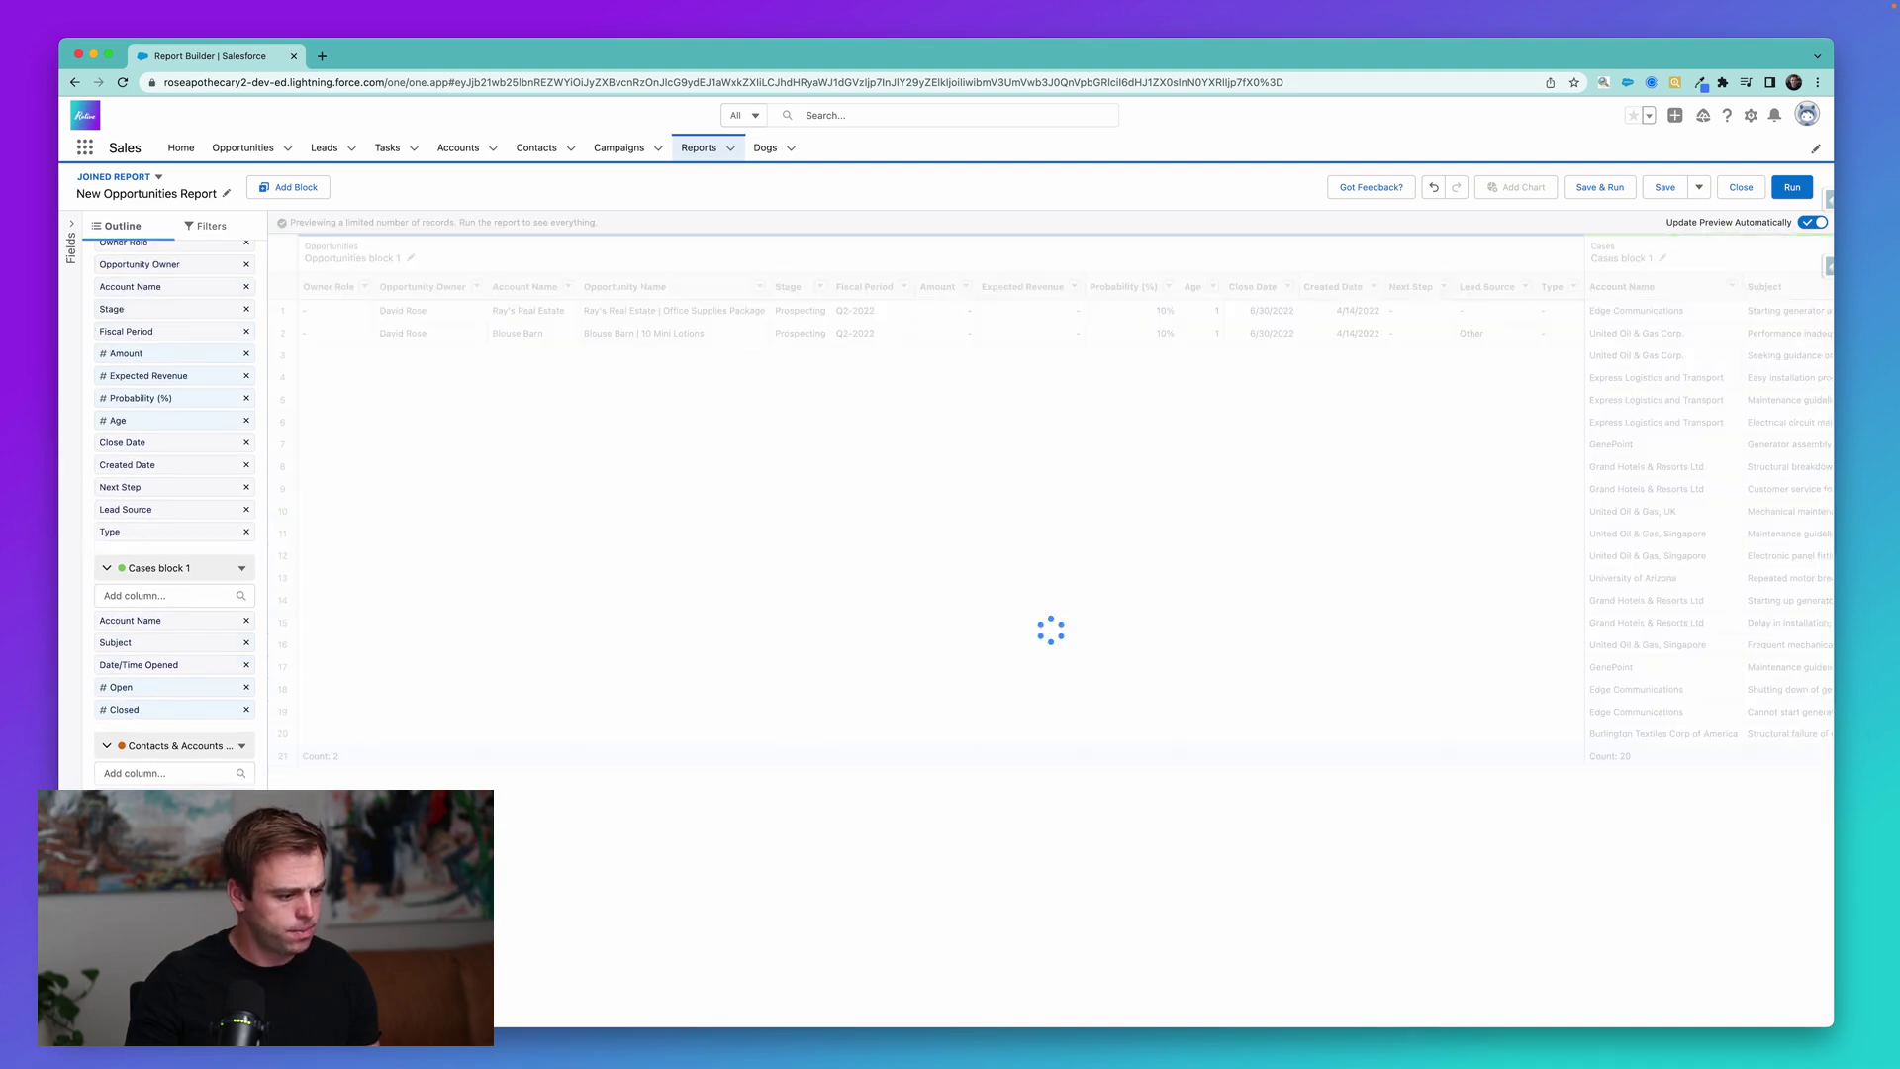
Step: Show the list of available fields and restrict it to common fields shared by the report blocks
{"action": "left_click", "coordinate": [71, 226]}
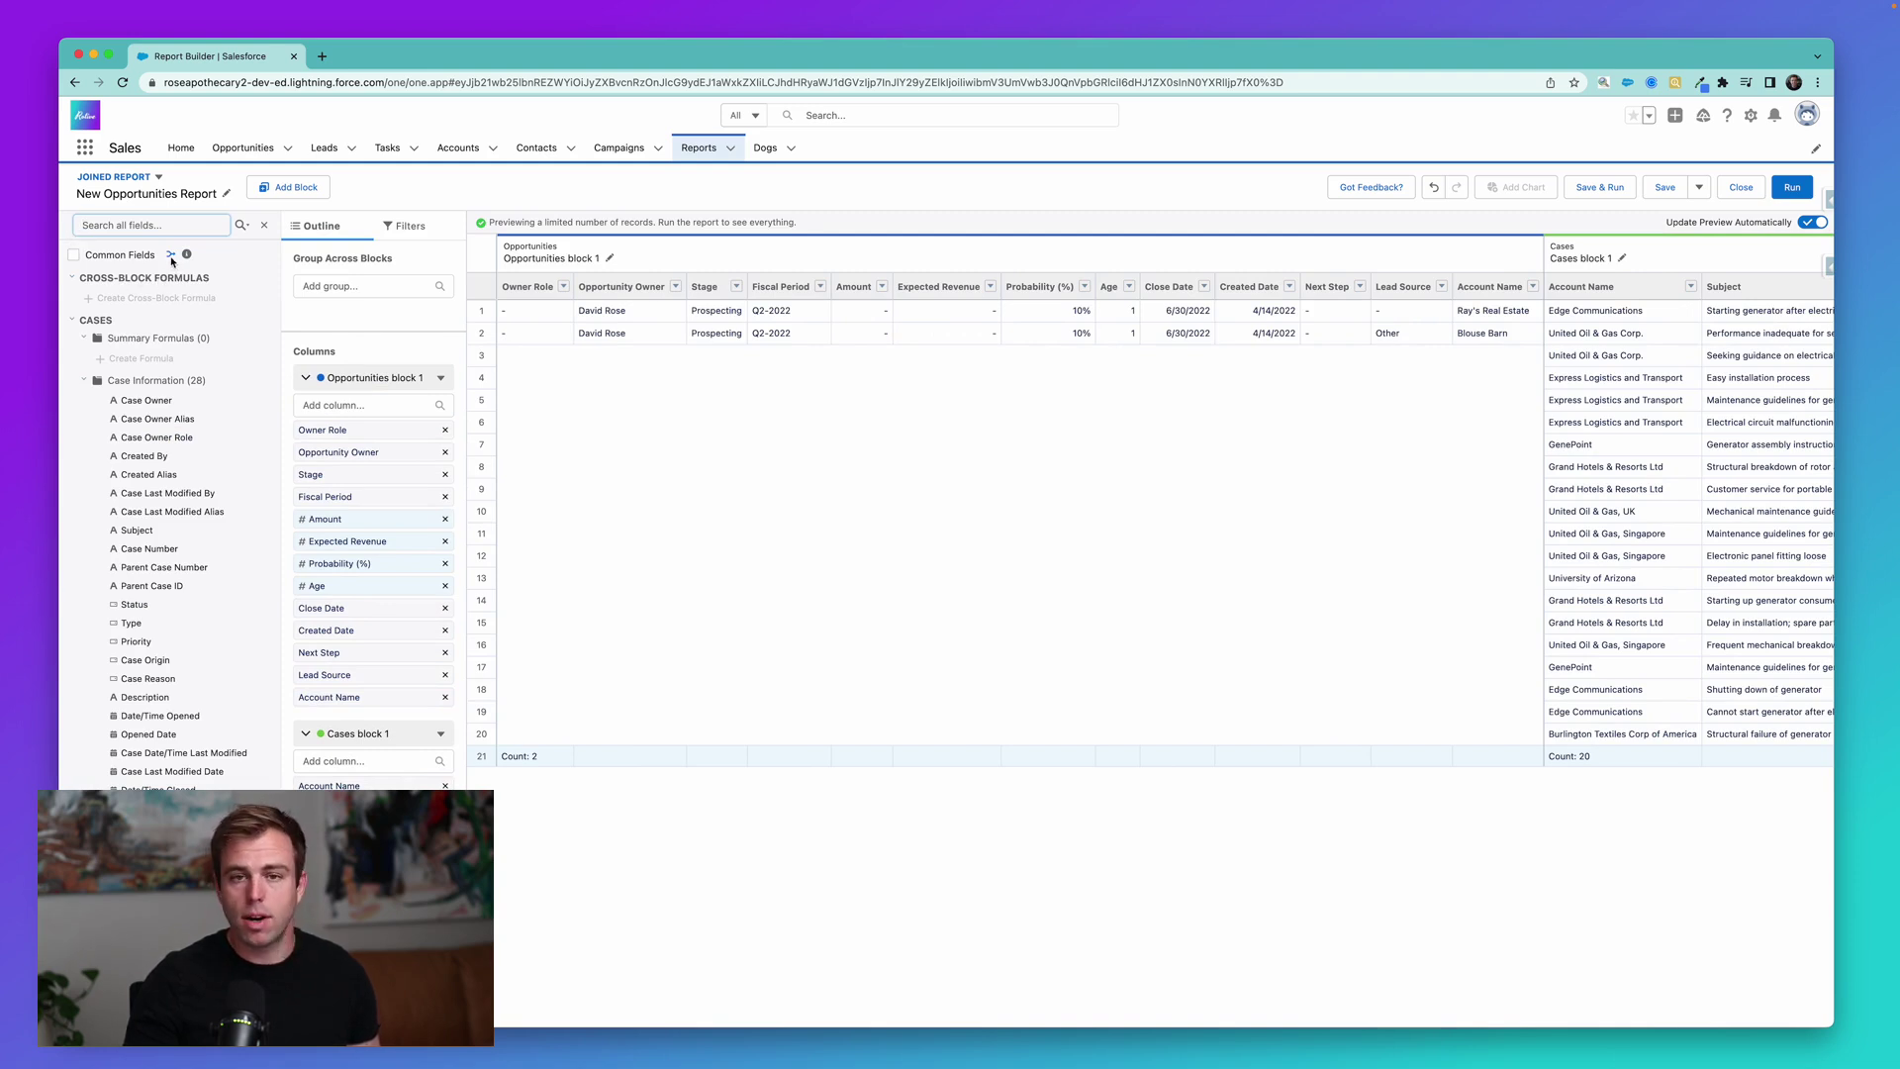
{"action": "scroll", "coordinate": [139, 619], "scroll_direction": "down", "scroll_amount": 15}
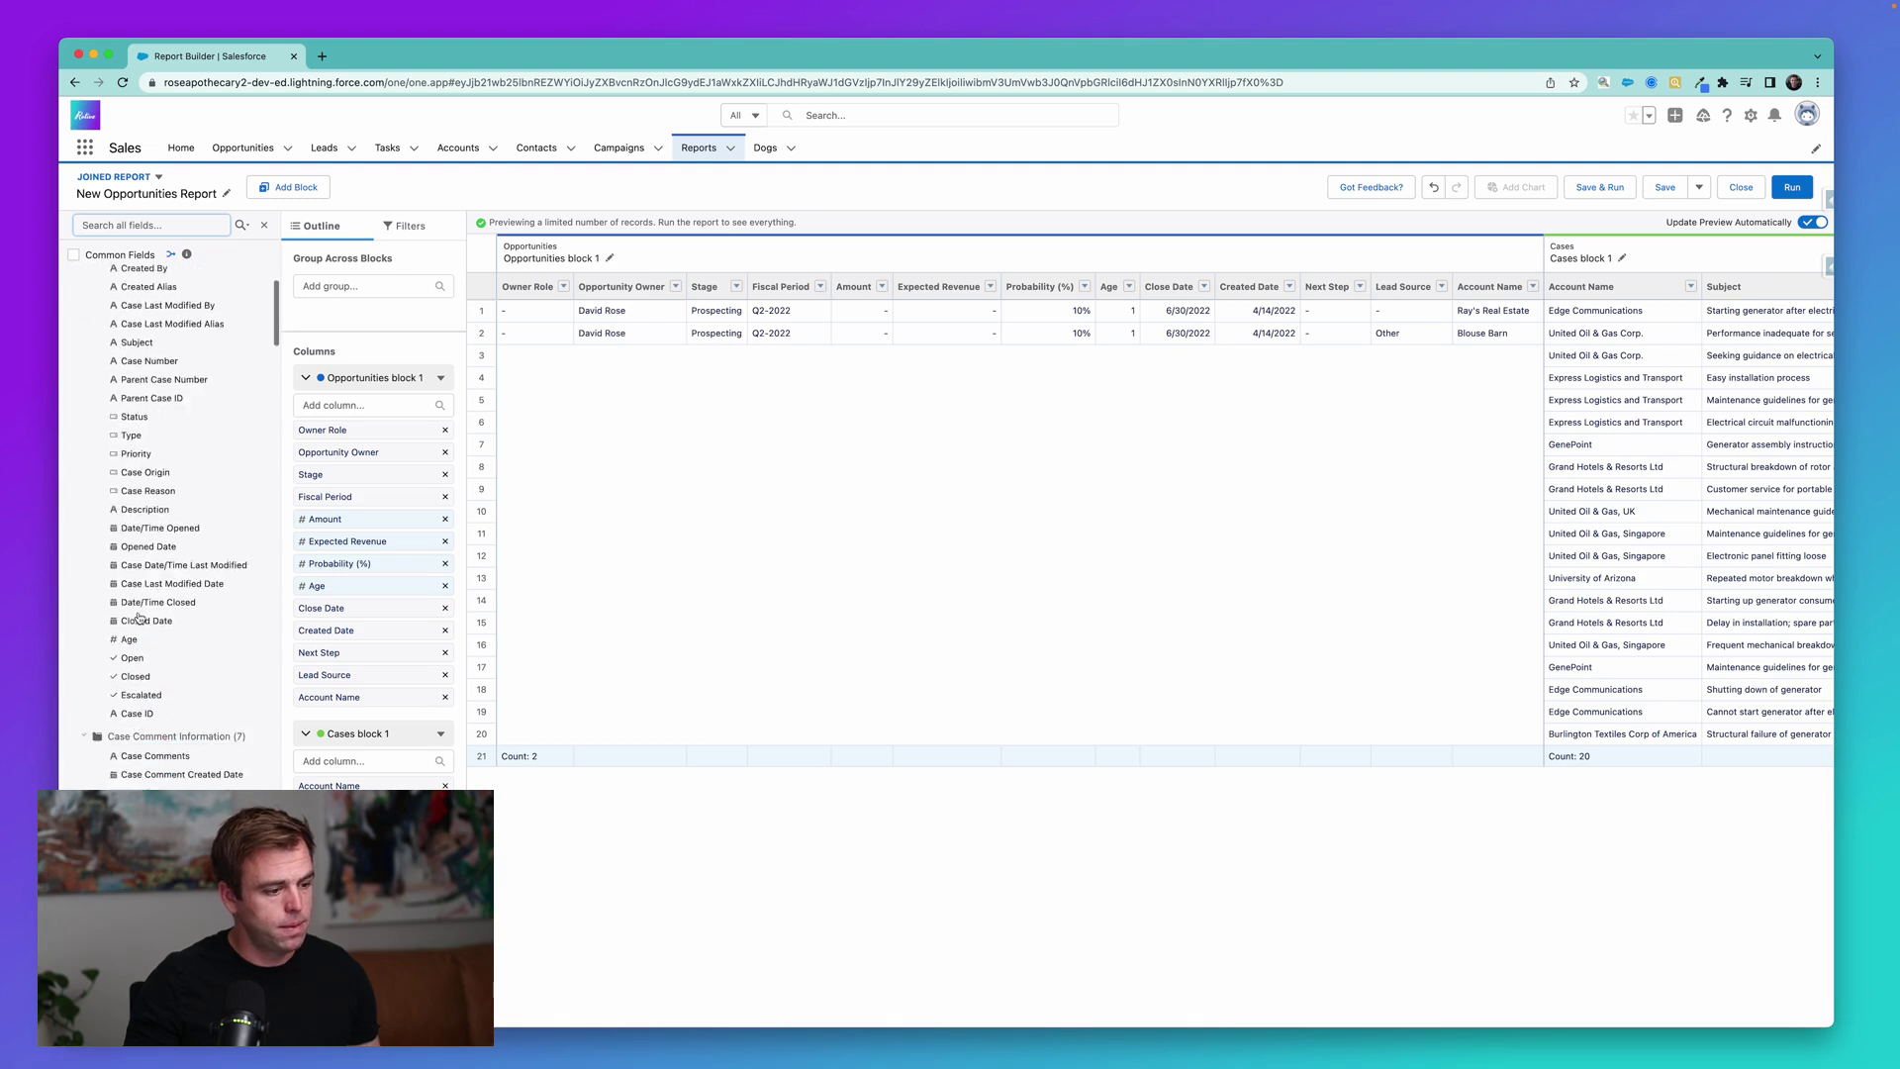
{"action": "scroll", "coordinate": [140, 619], "scroll_direction": "down", "scroll_amount": 10}
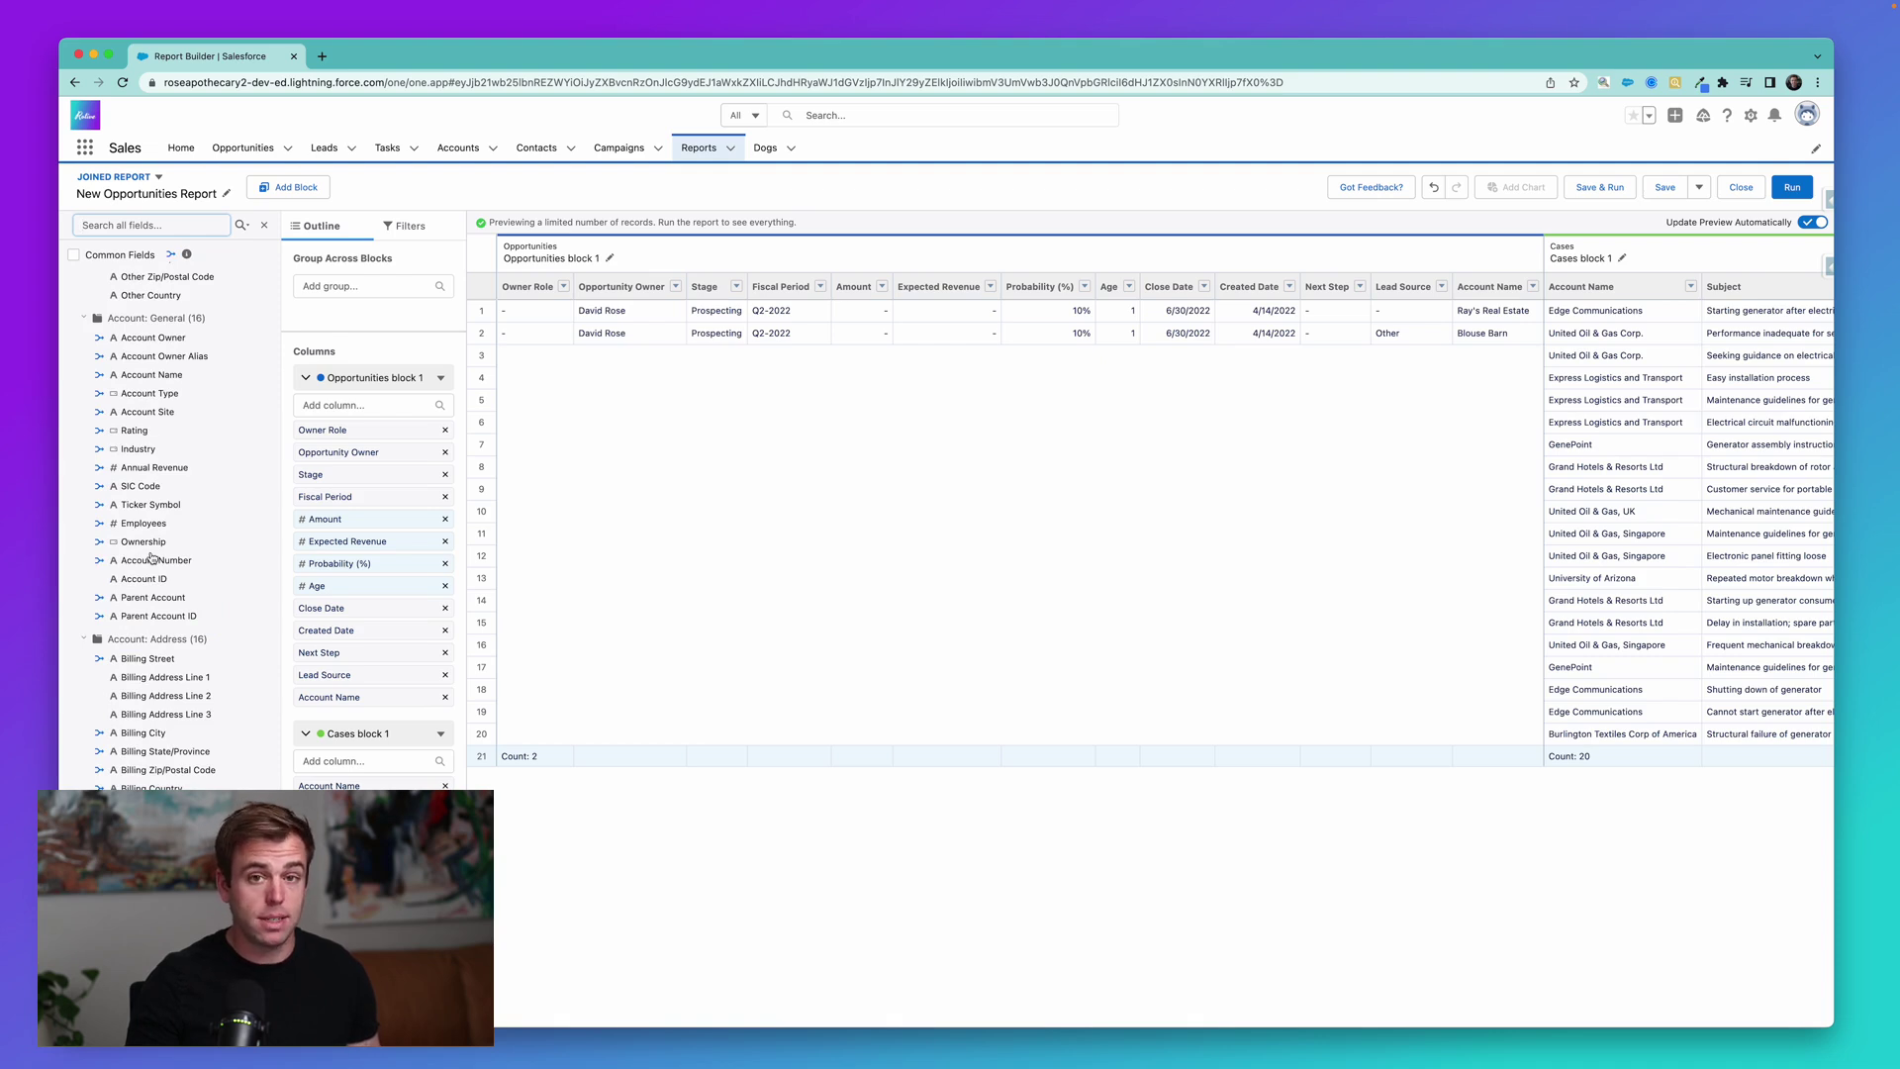
{"action": "scroll", "coordinate": [152, 558], "scroll_direction": "down", "scroll_amount": 5}
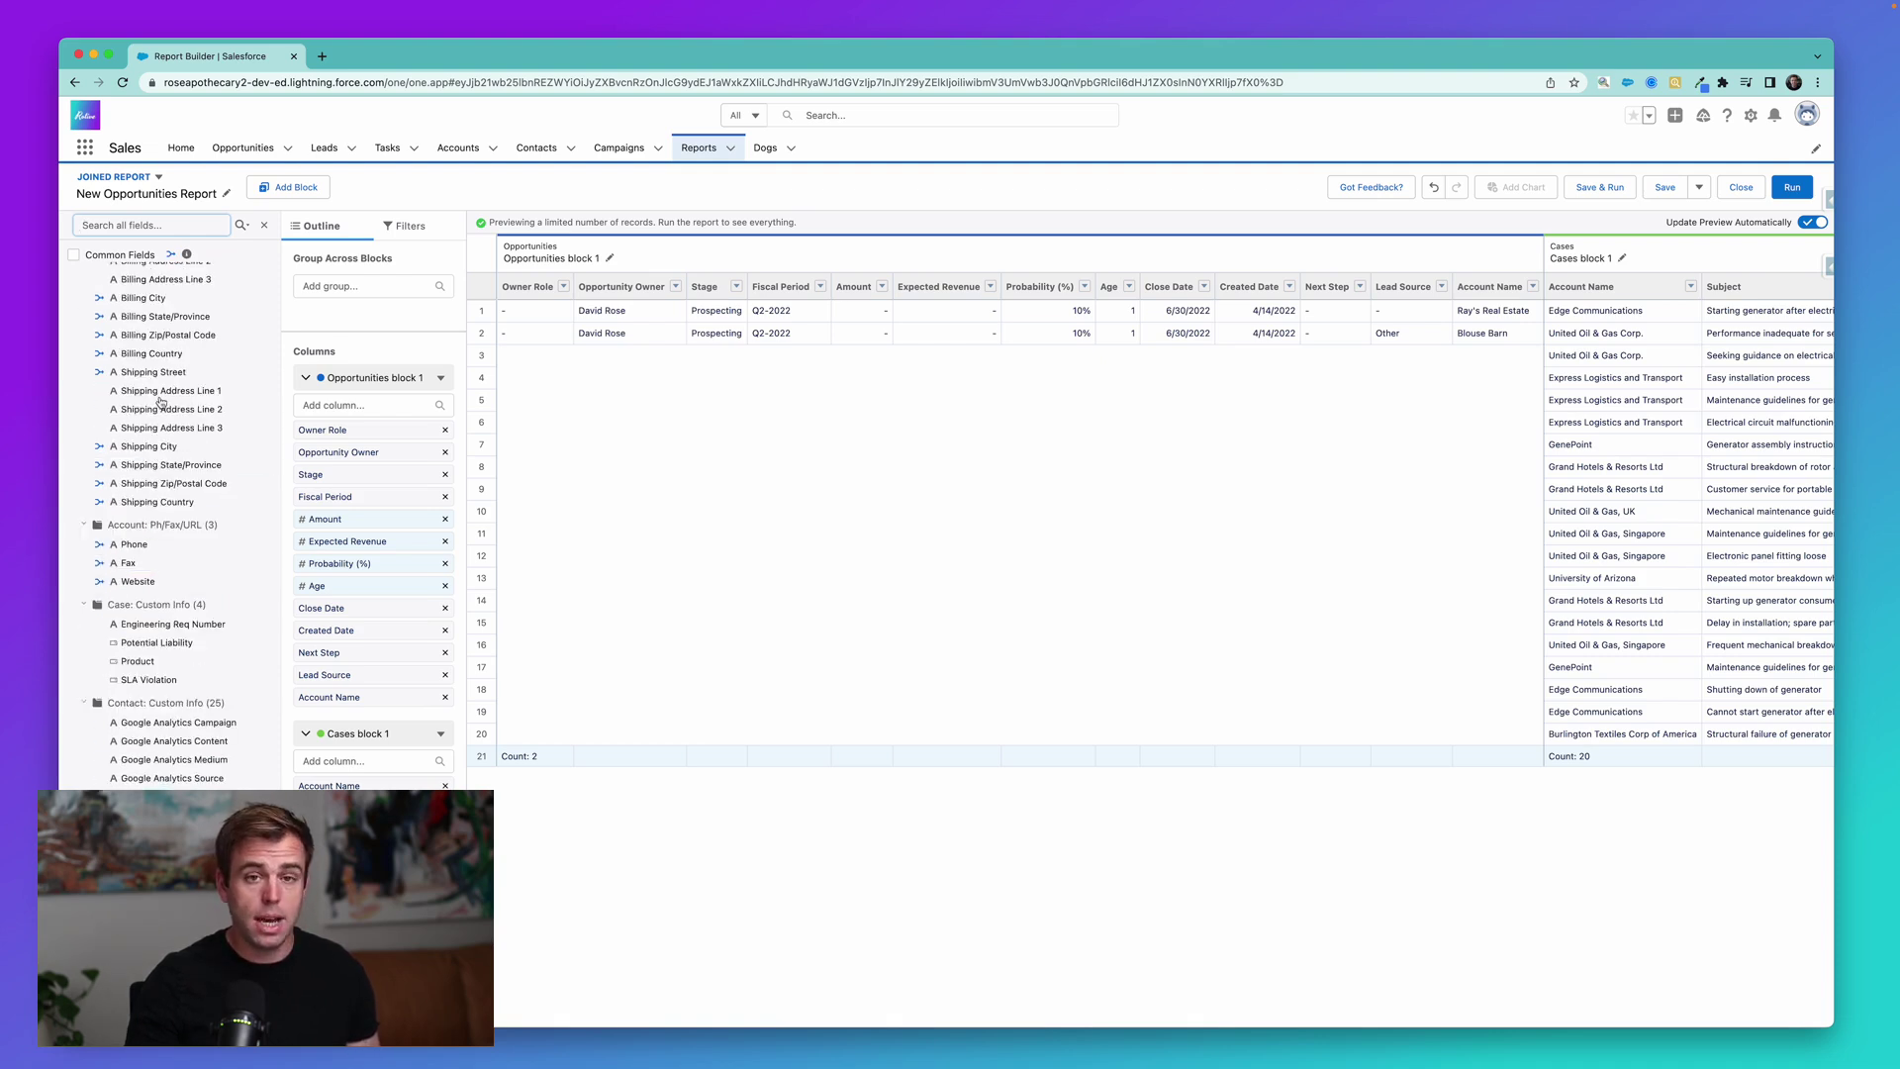
{"action": "left_click", "coordinate": [75, 255]}
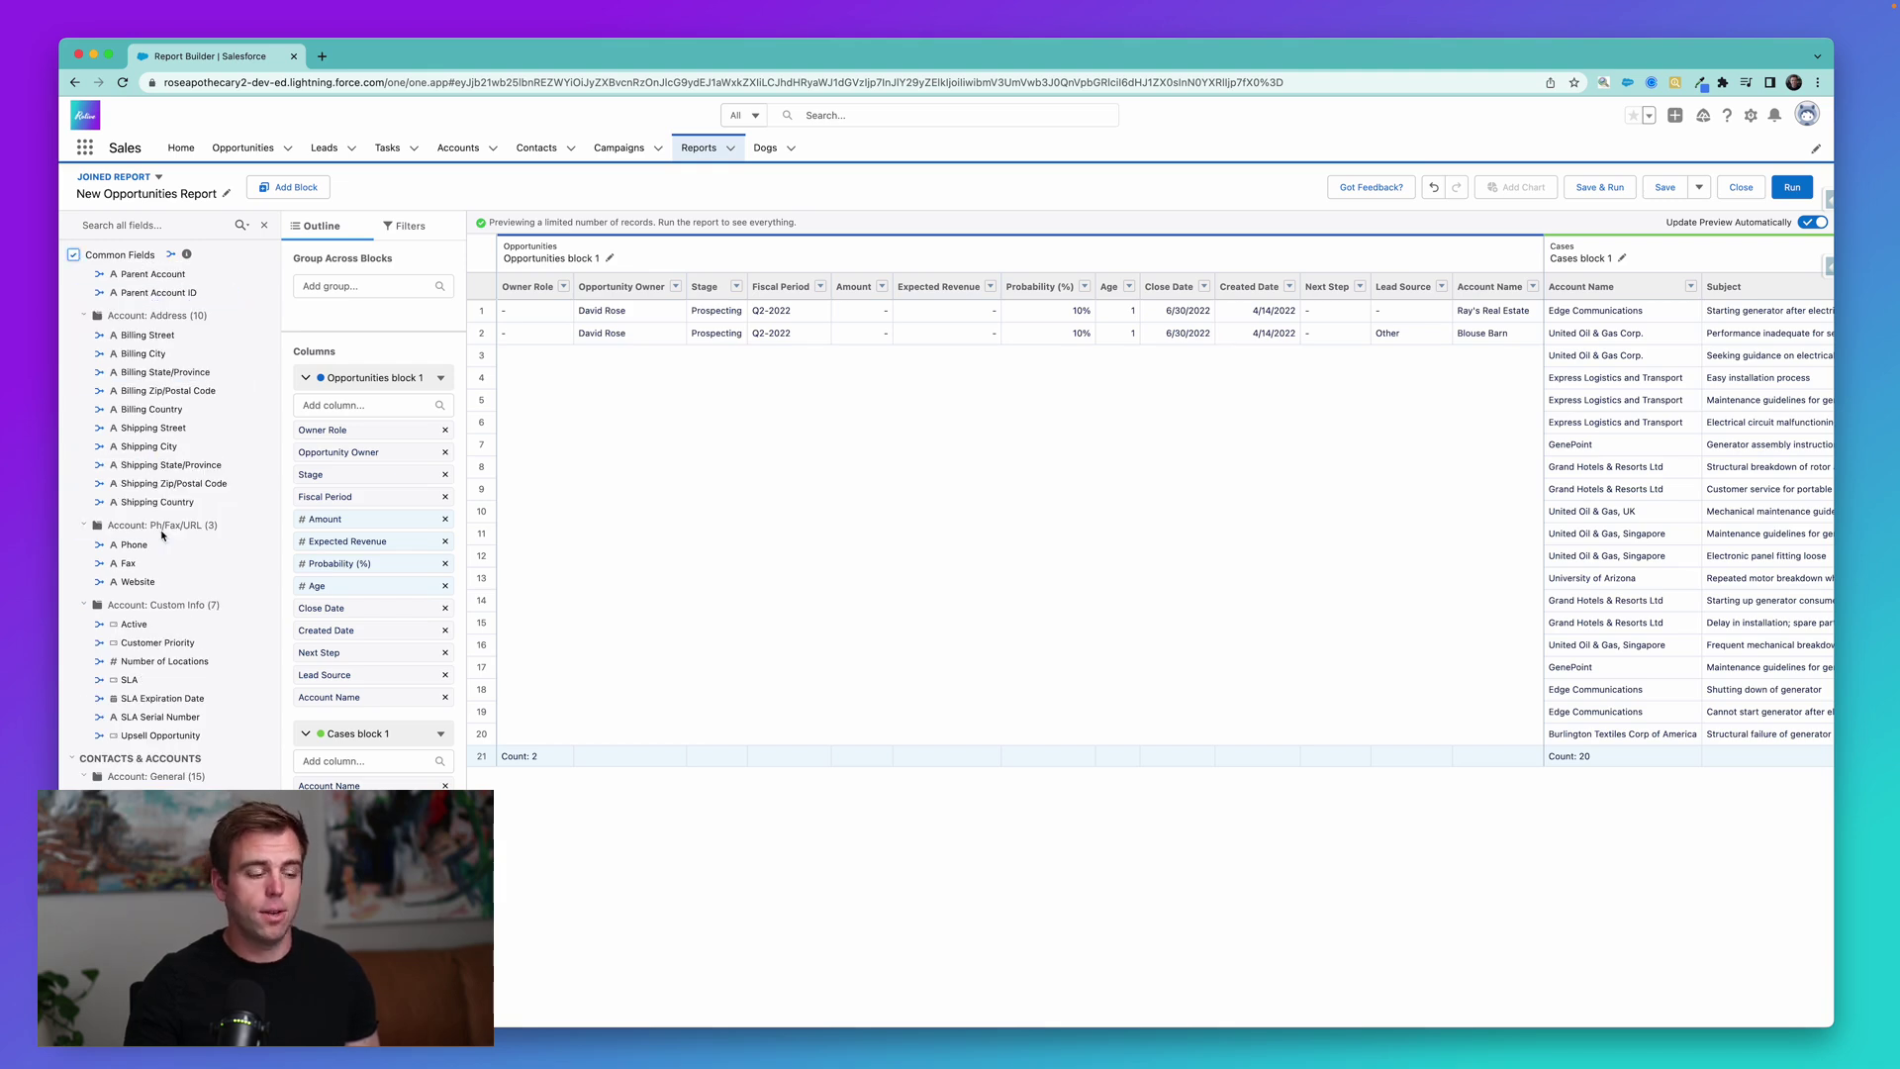
{"action": "scroll", "coordinate": [162, 529], "scroll_direction": "up", "scroll_amount": 3}
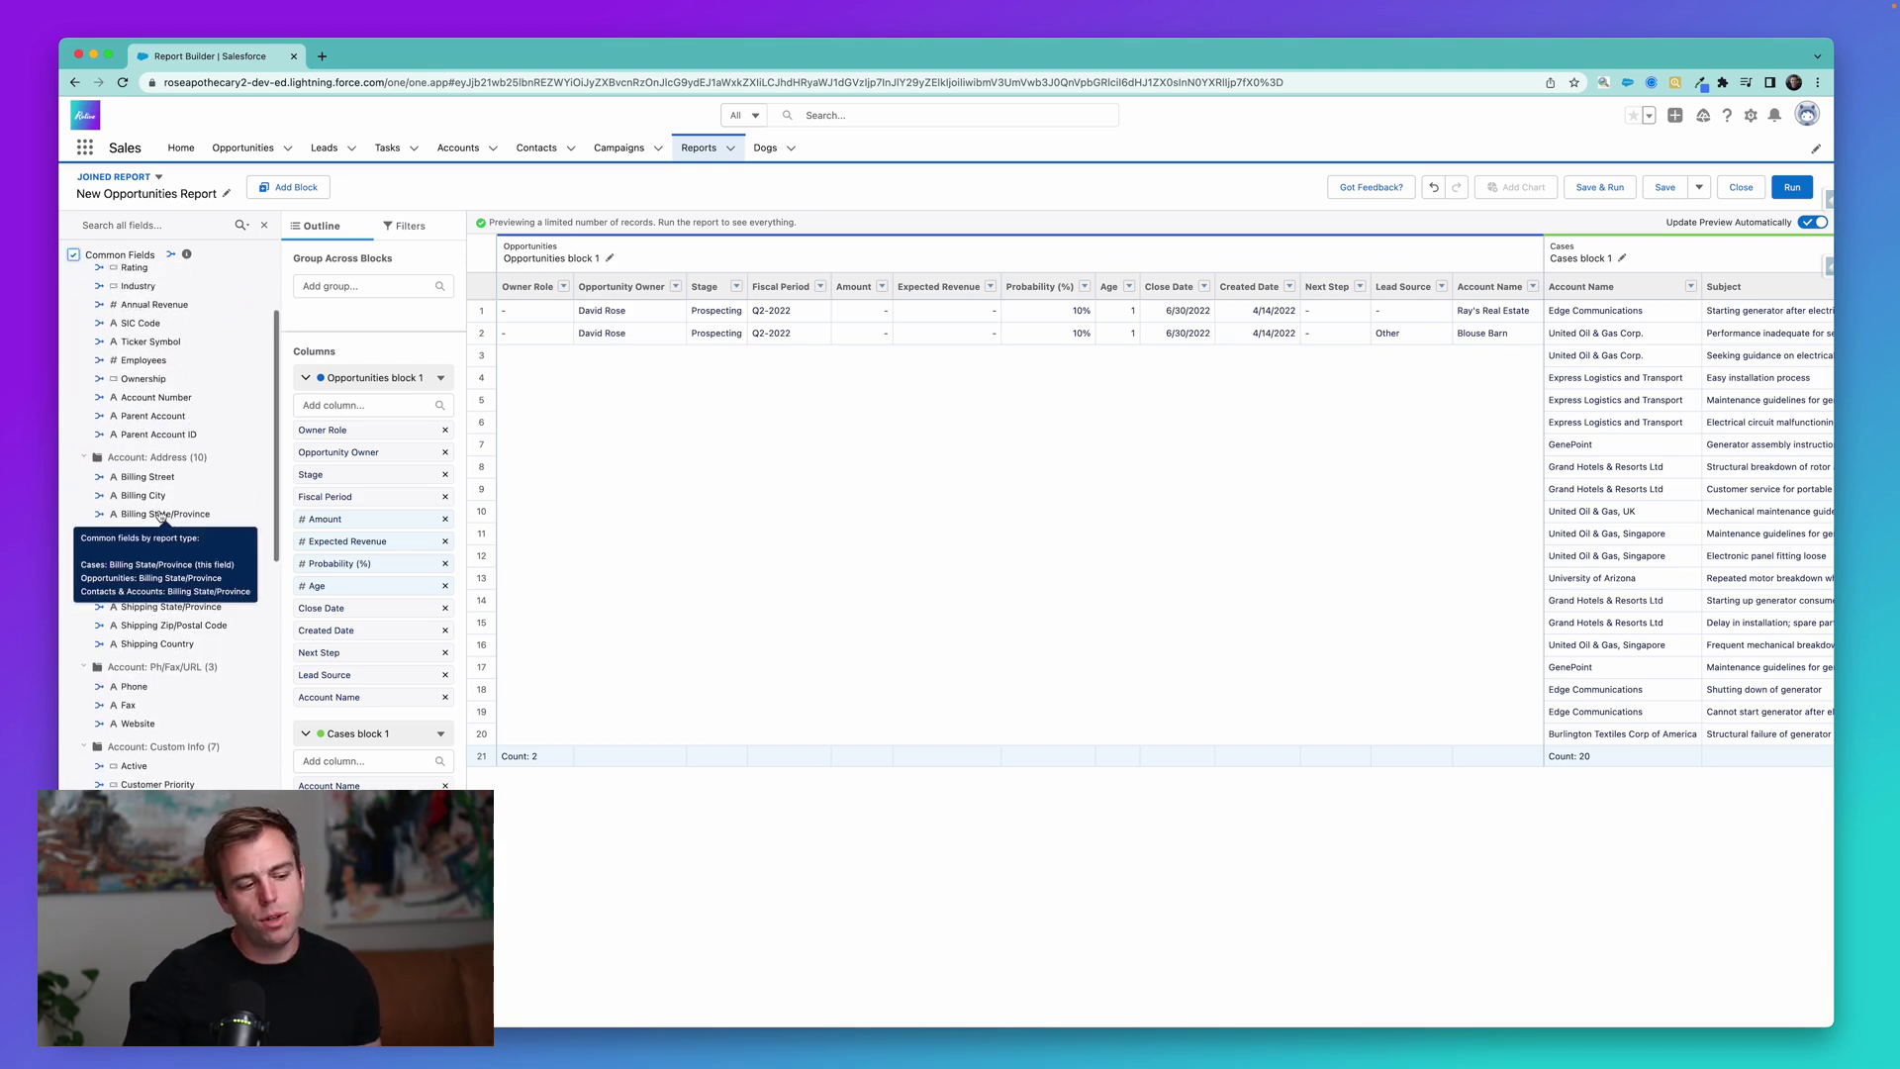
{"action": "scroll", "coordinate": [161, 515], "scroll_direction": "up", "scroll_amount": 3}
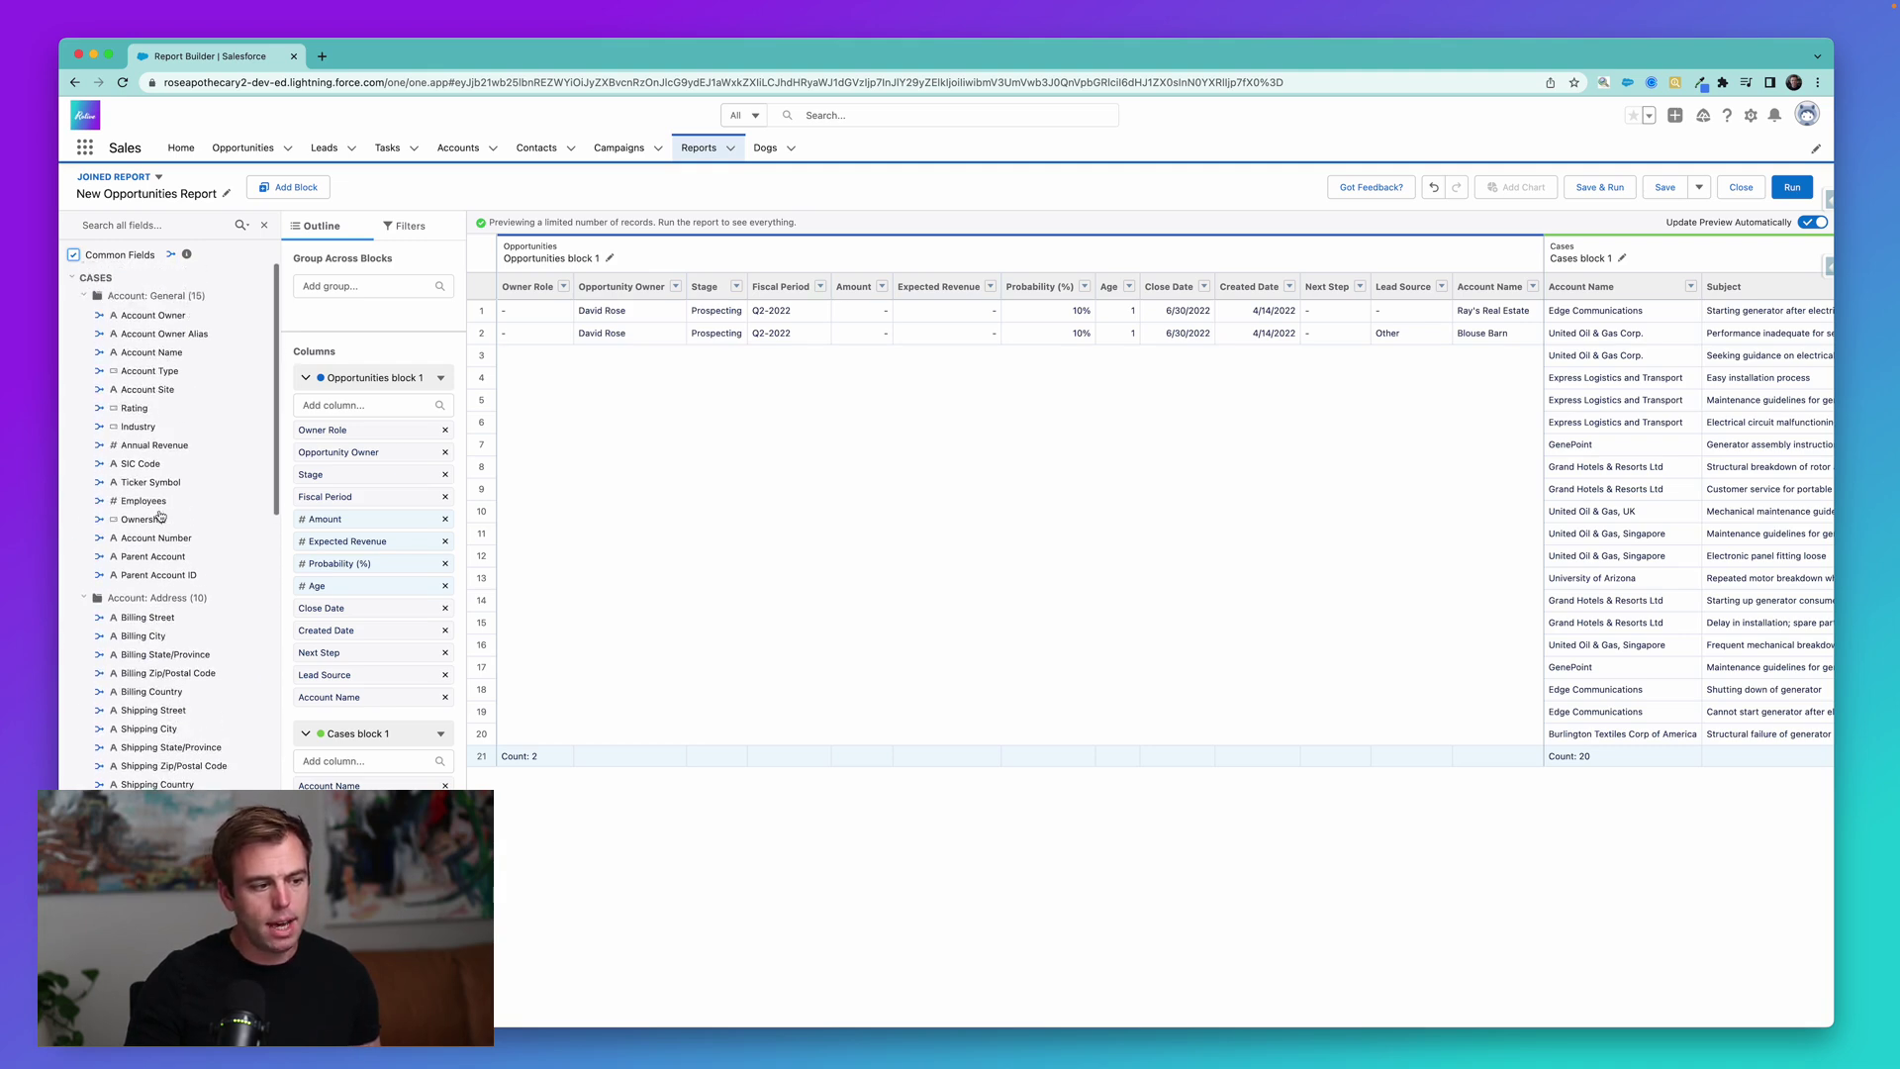
Step: Group all blocks by Account Name and hide the detail rows in the report preview
{"action": "left_click", "coordinate": [364, 283]}
{"action": "type", "text": "account"}
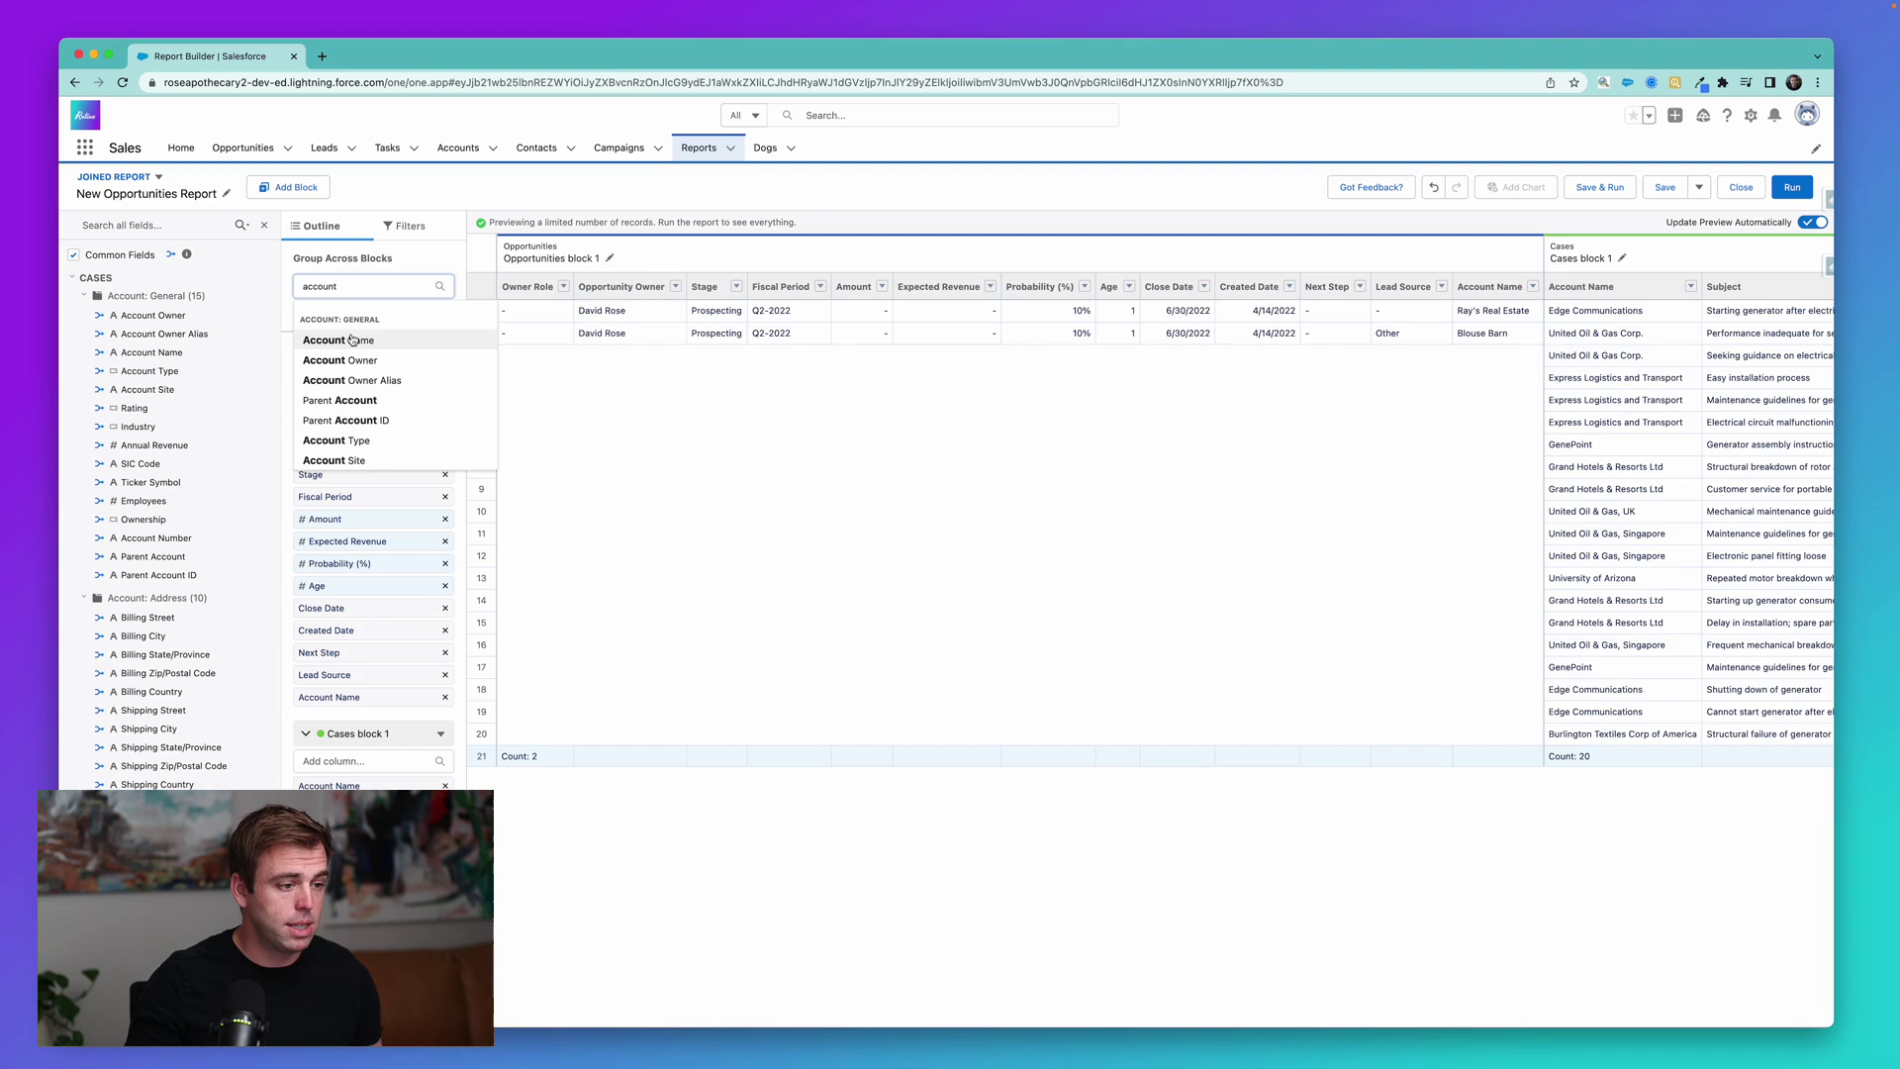
{"action": "left_click", "coordinate": [351, 340]}
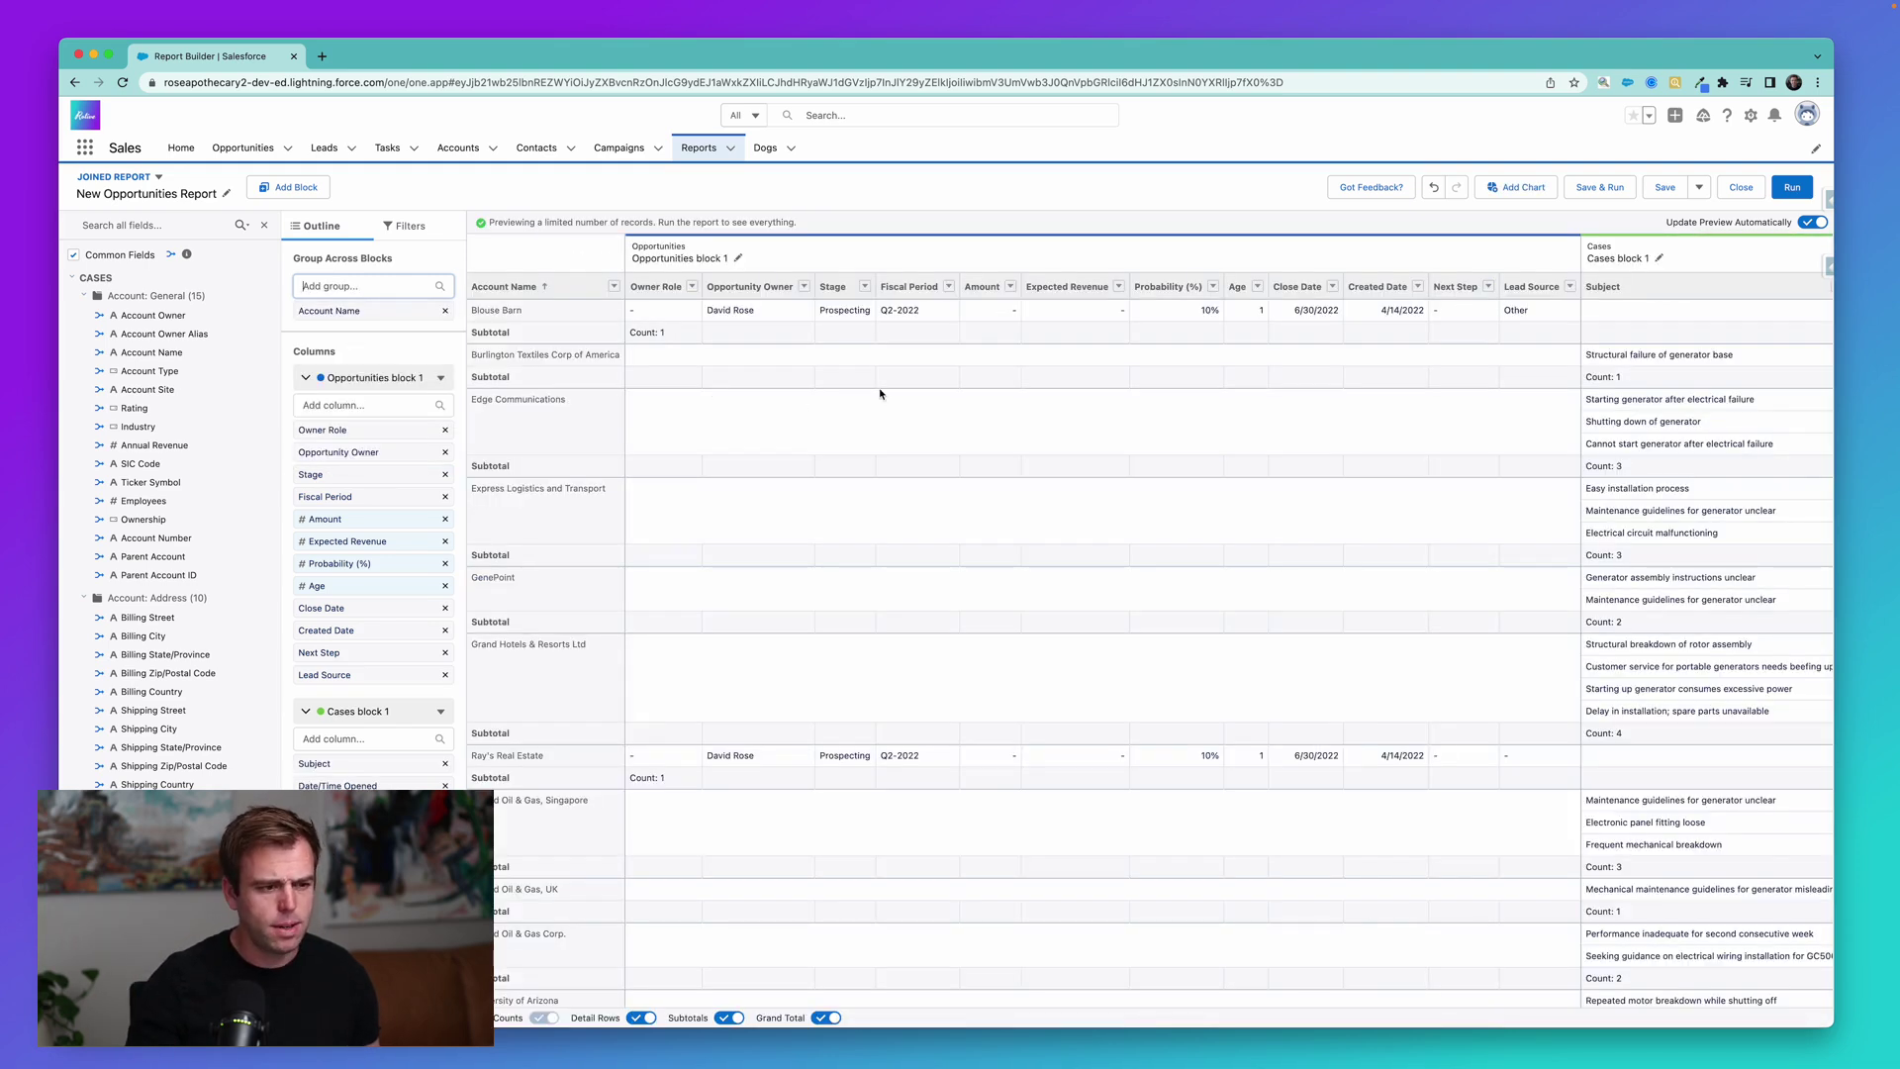
{"action": "scroll", "coordinate": [1249, 333], "scroll_direction": "right", "scroll_amount": 10}
{"action": "scroll", "coordinate": [1457, 295], "scroll_direction": "left", "scroll_amount": 10}
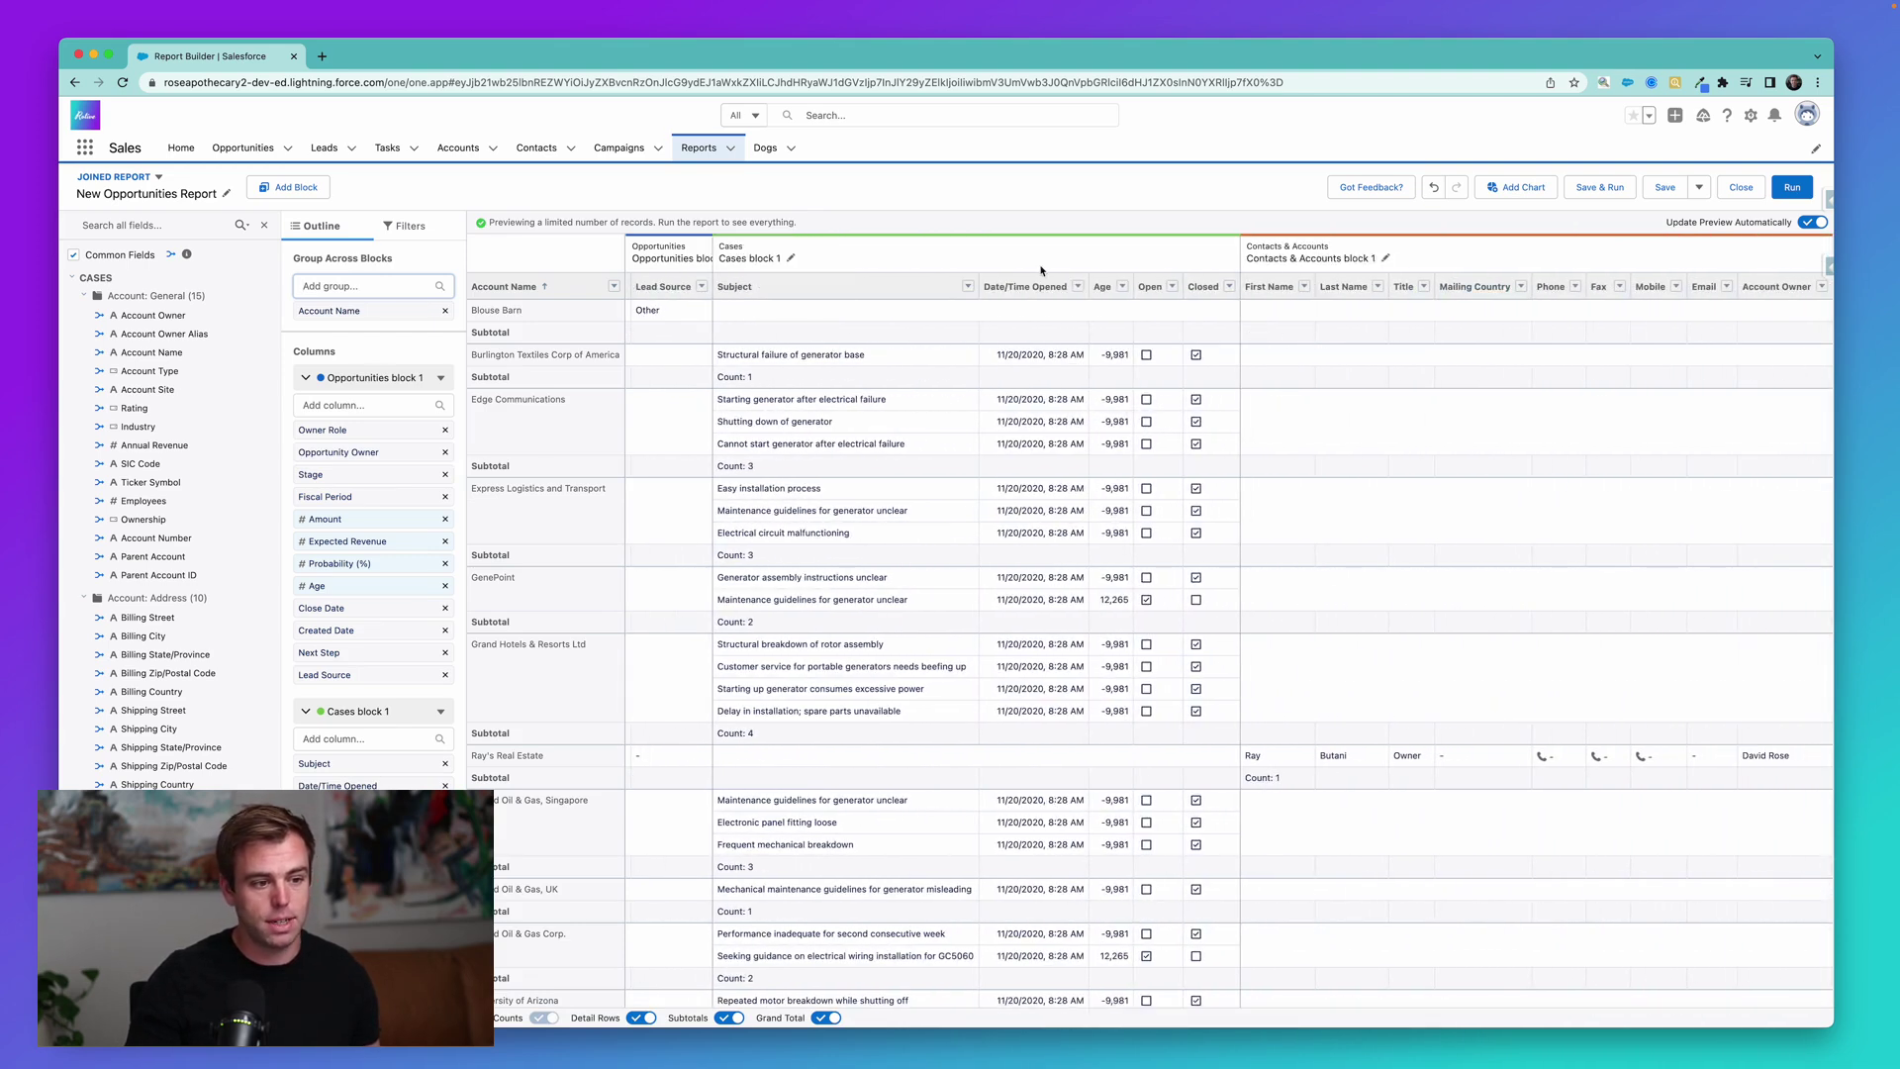
{"action": "left_click", "coordinate": [643, 1020]}
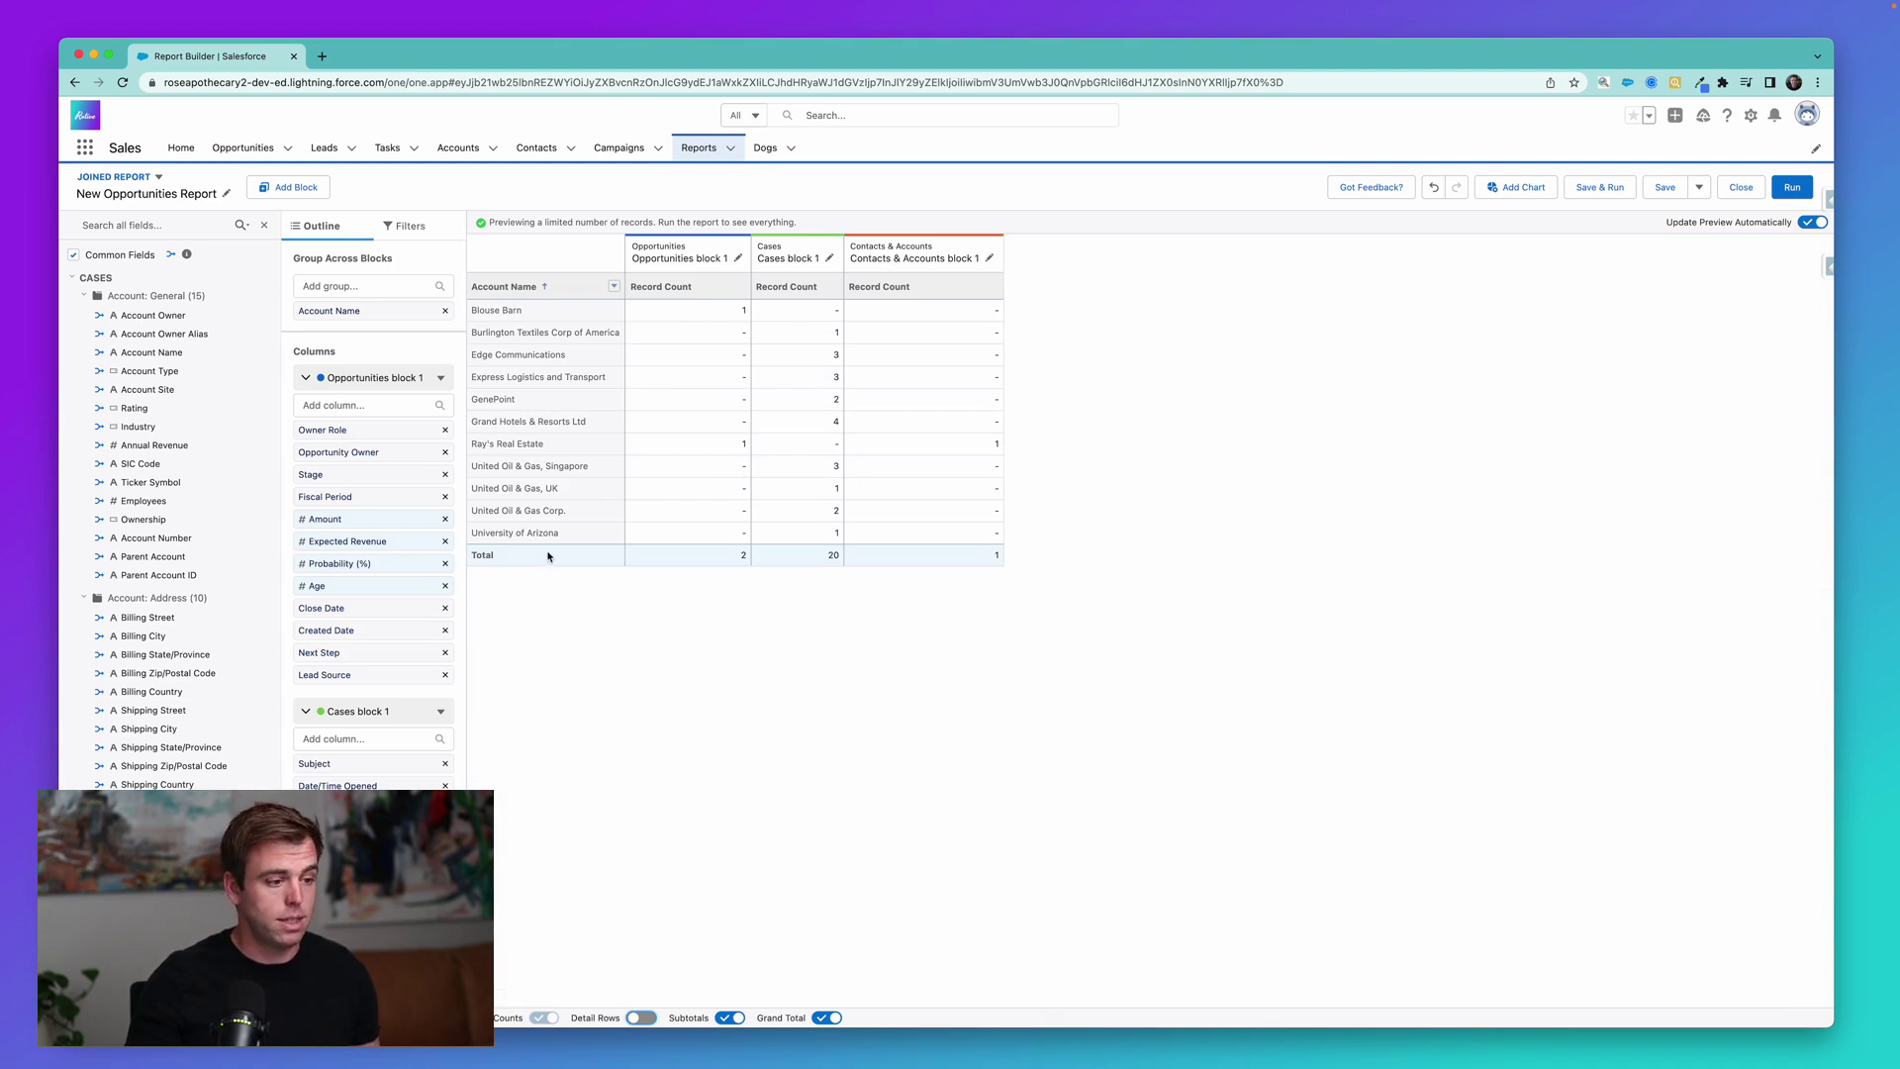
Step: Collapse the list of available fields and review the filters of each report block
{"action": "left_click", "coordinate": [264, 225]}
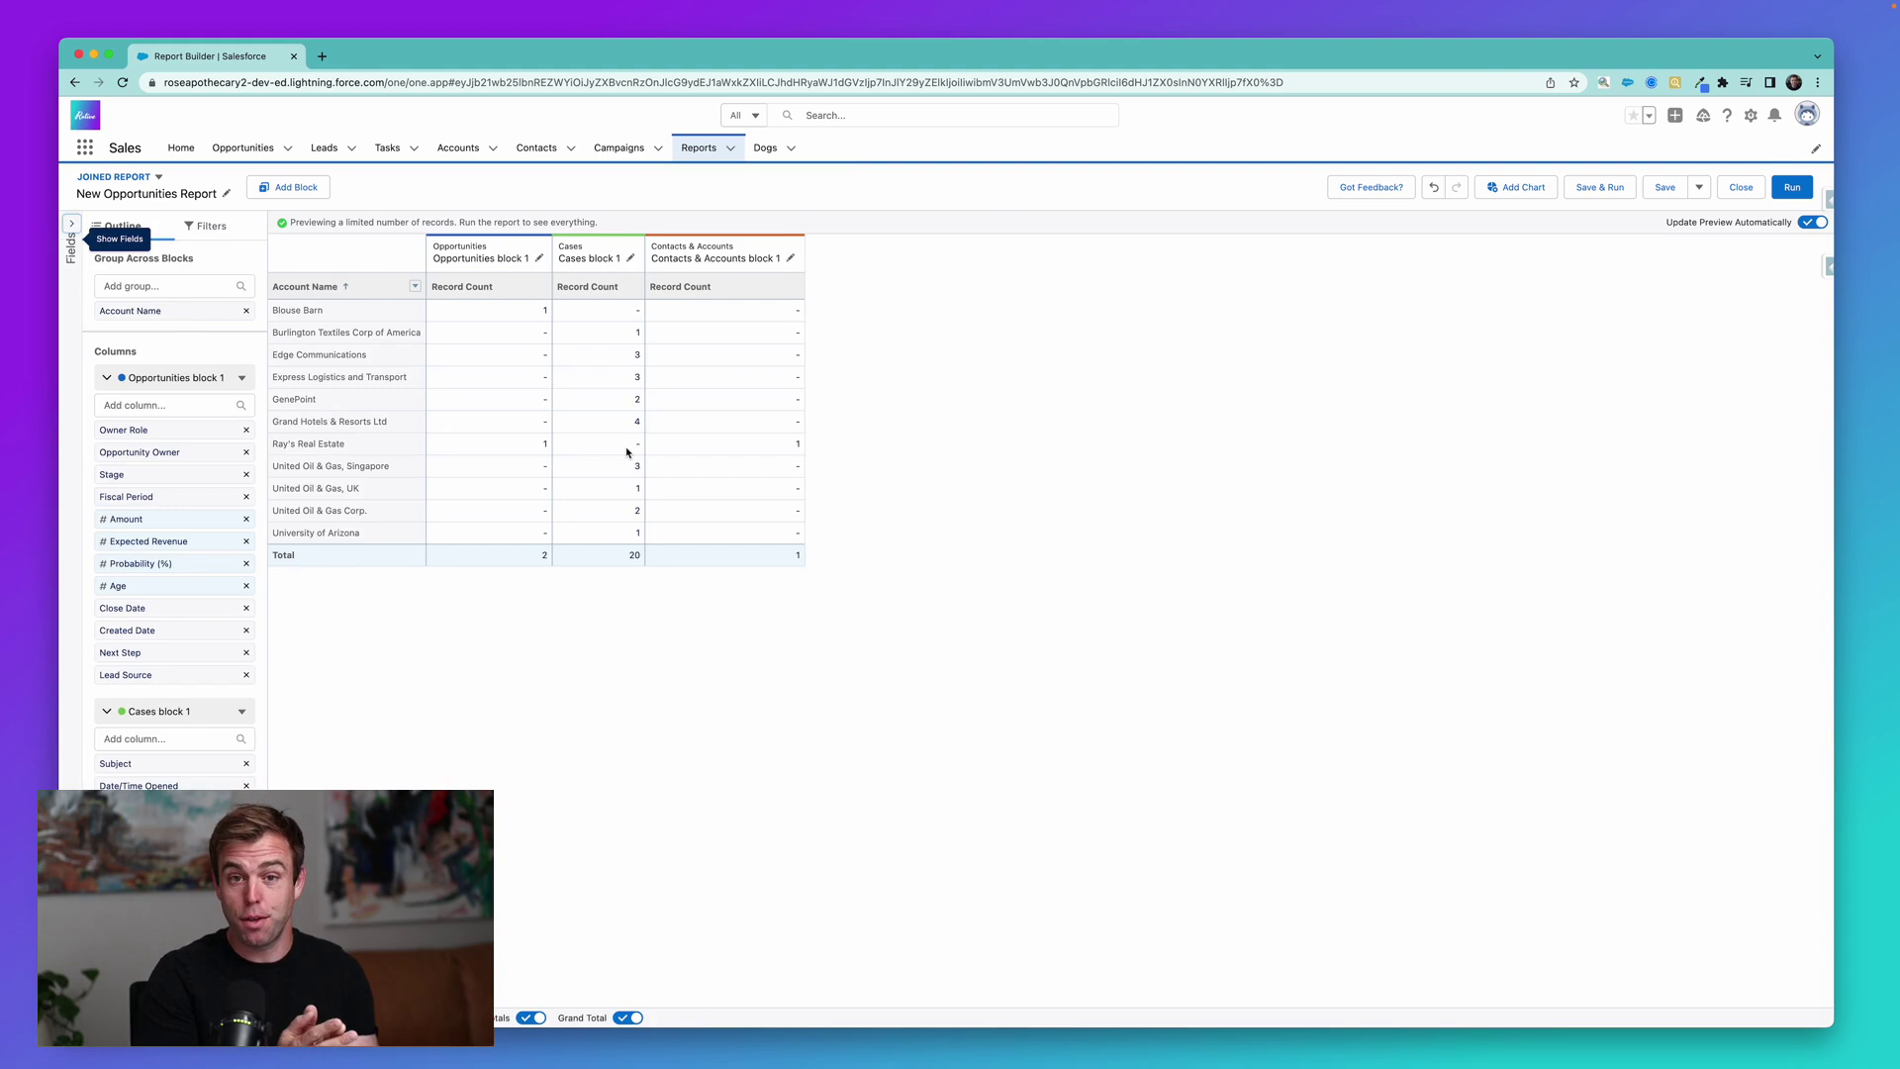
{"action": "left_click", "coordinate": [216, 226]}
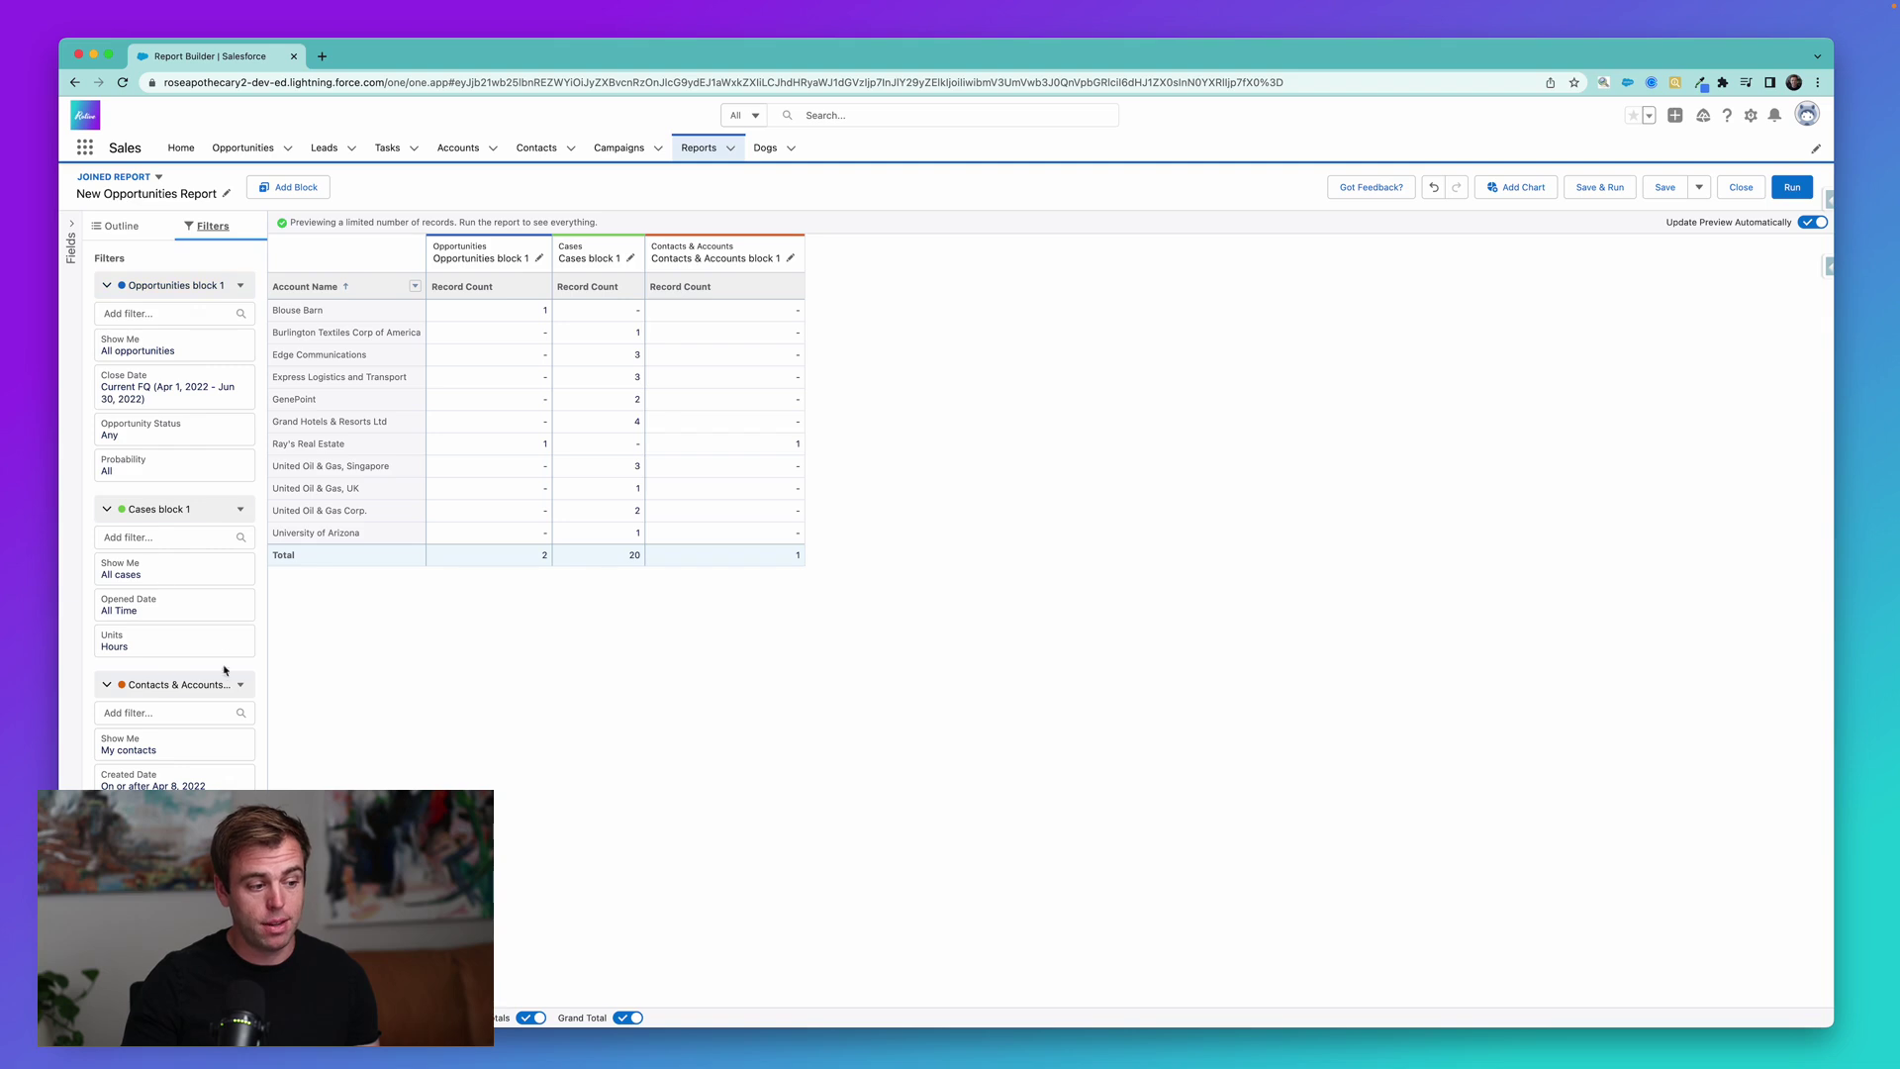
{"action": "left_click", "coordinate": [119, 226]}
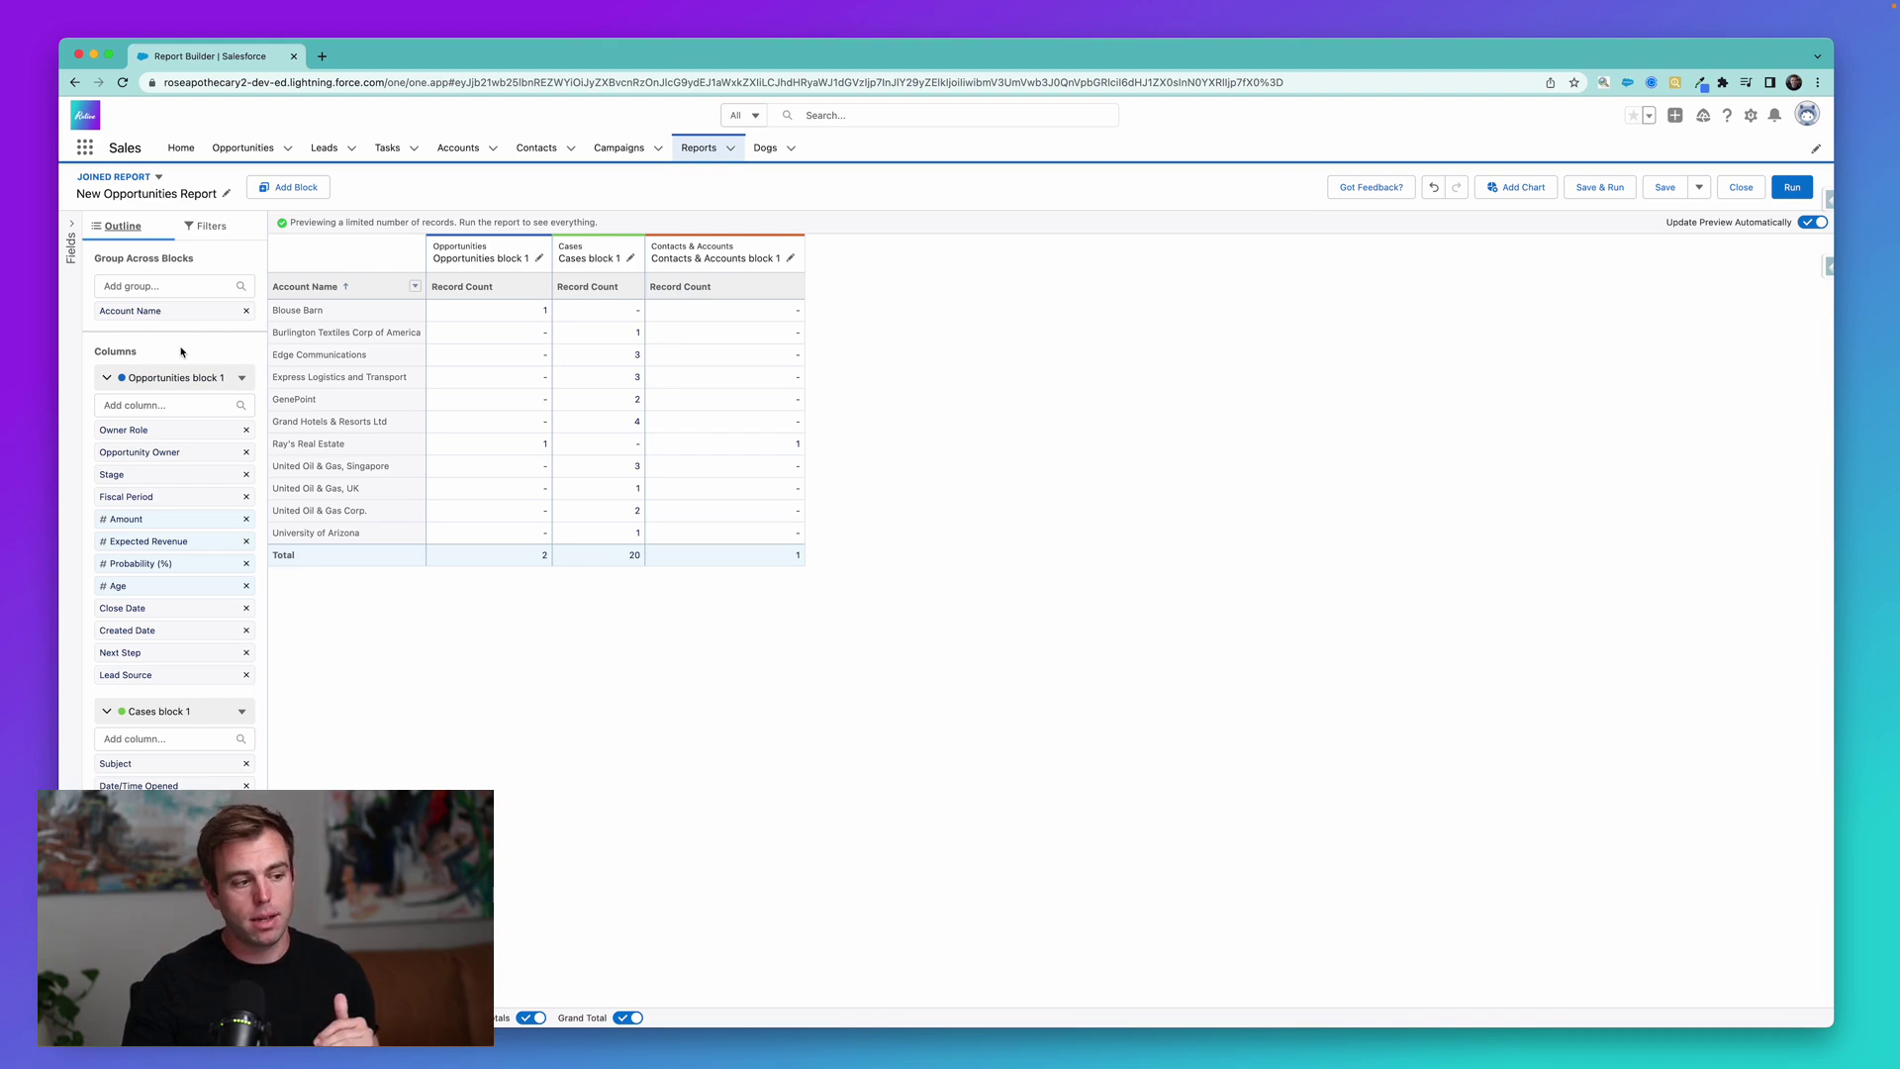
Step: Start a new summary formula column from the Opportunities block and browse the fields available for the formula
{"action": "left_click", "coordinate": [242, 378]}
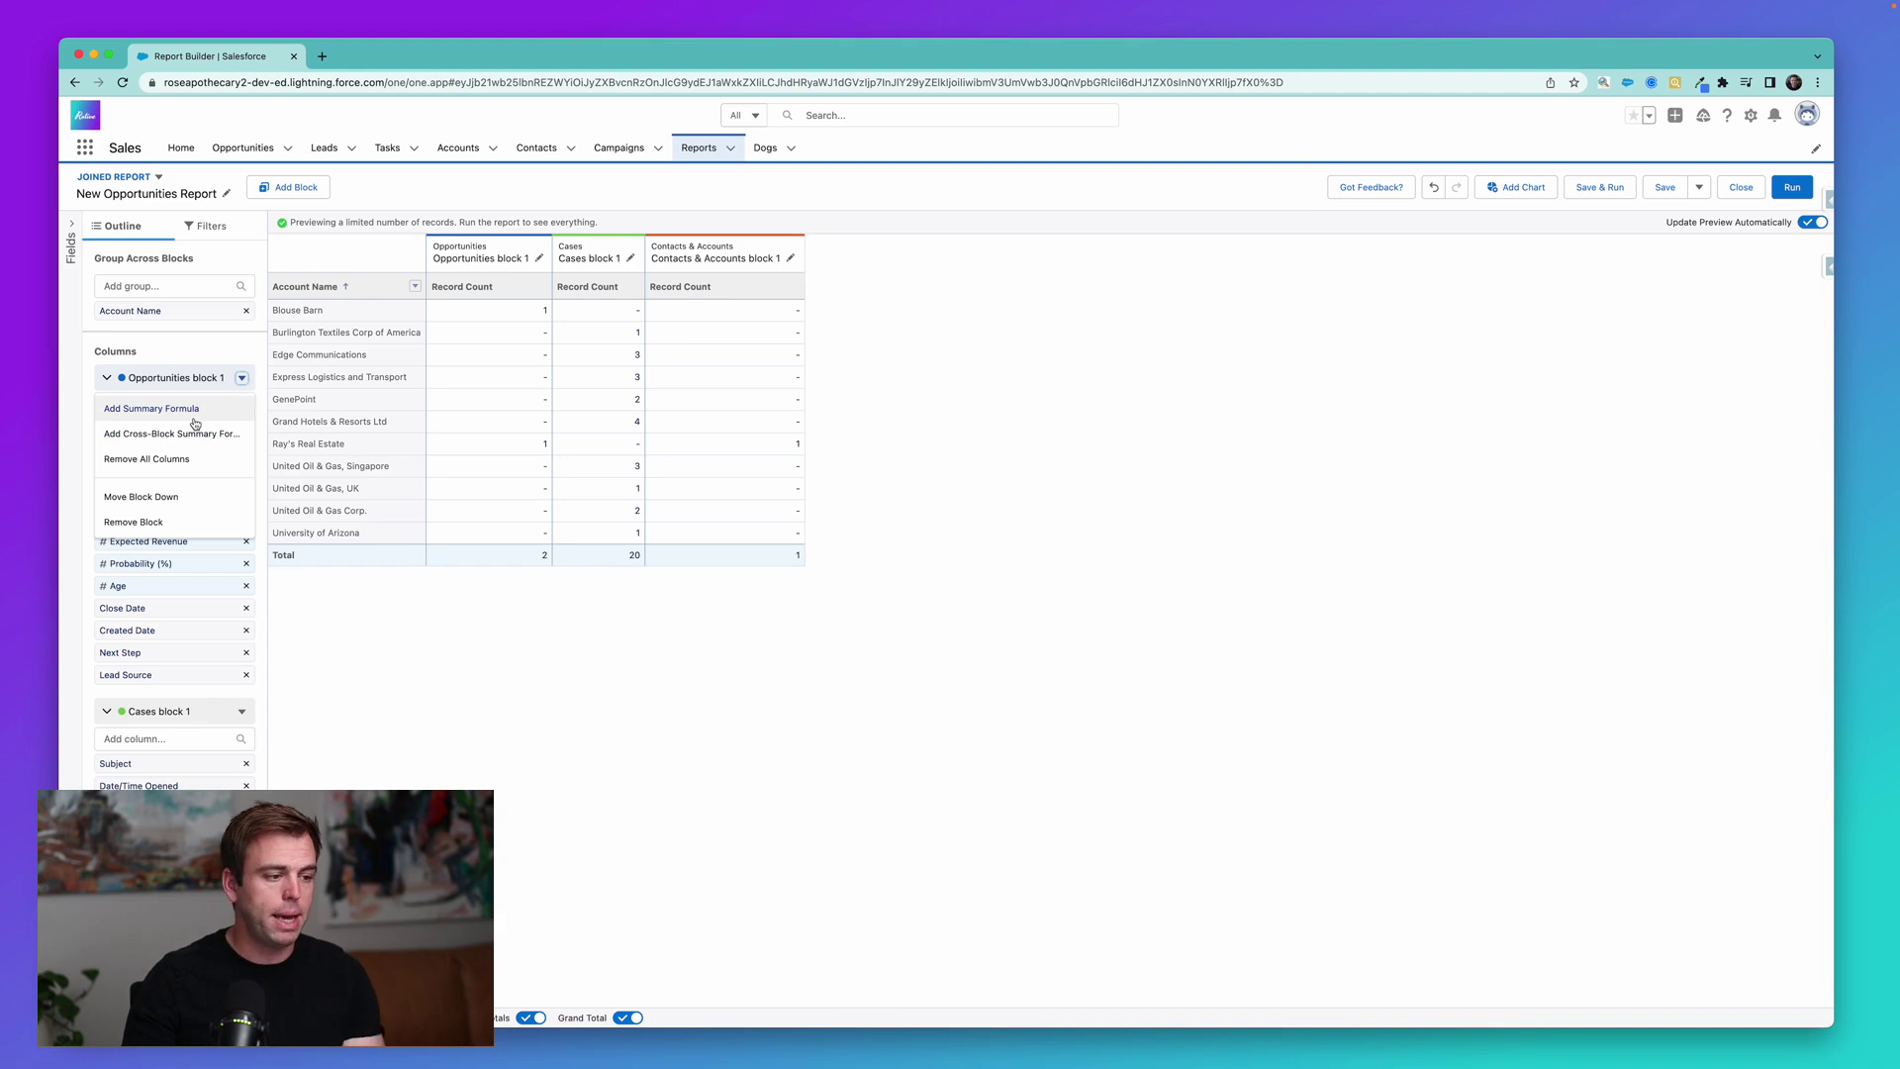
{"action": "left_click", "coordinate": [216, 443]}
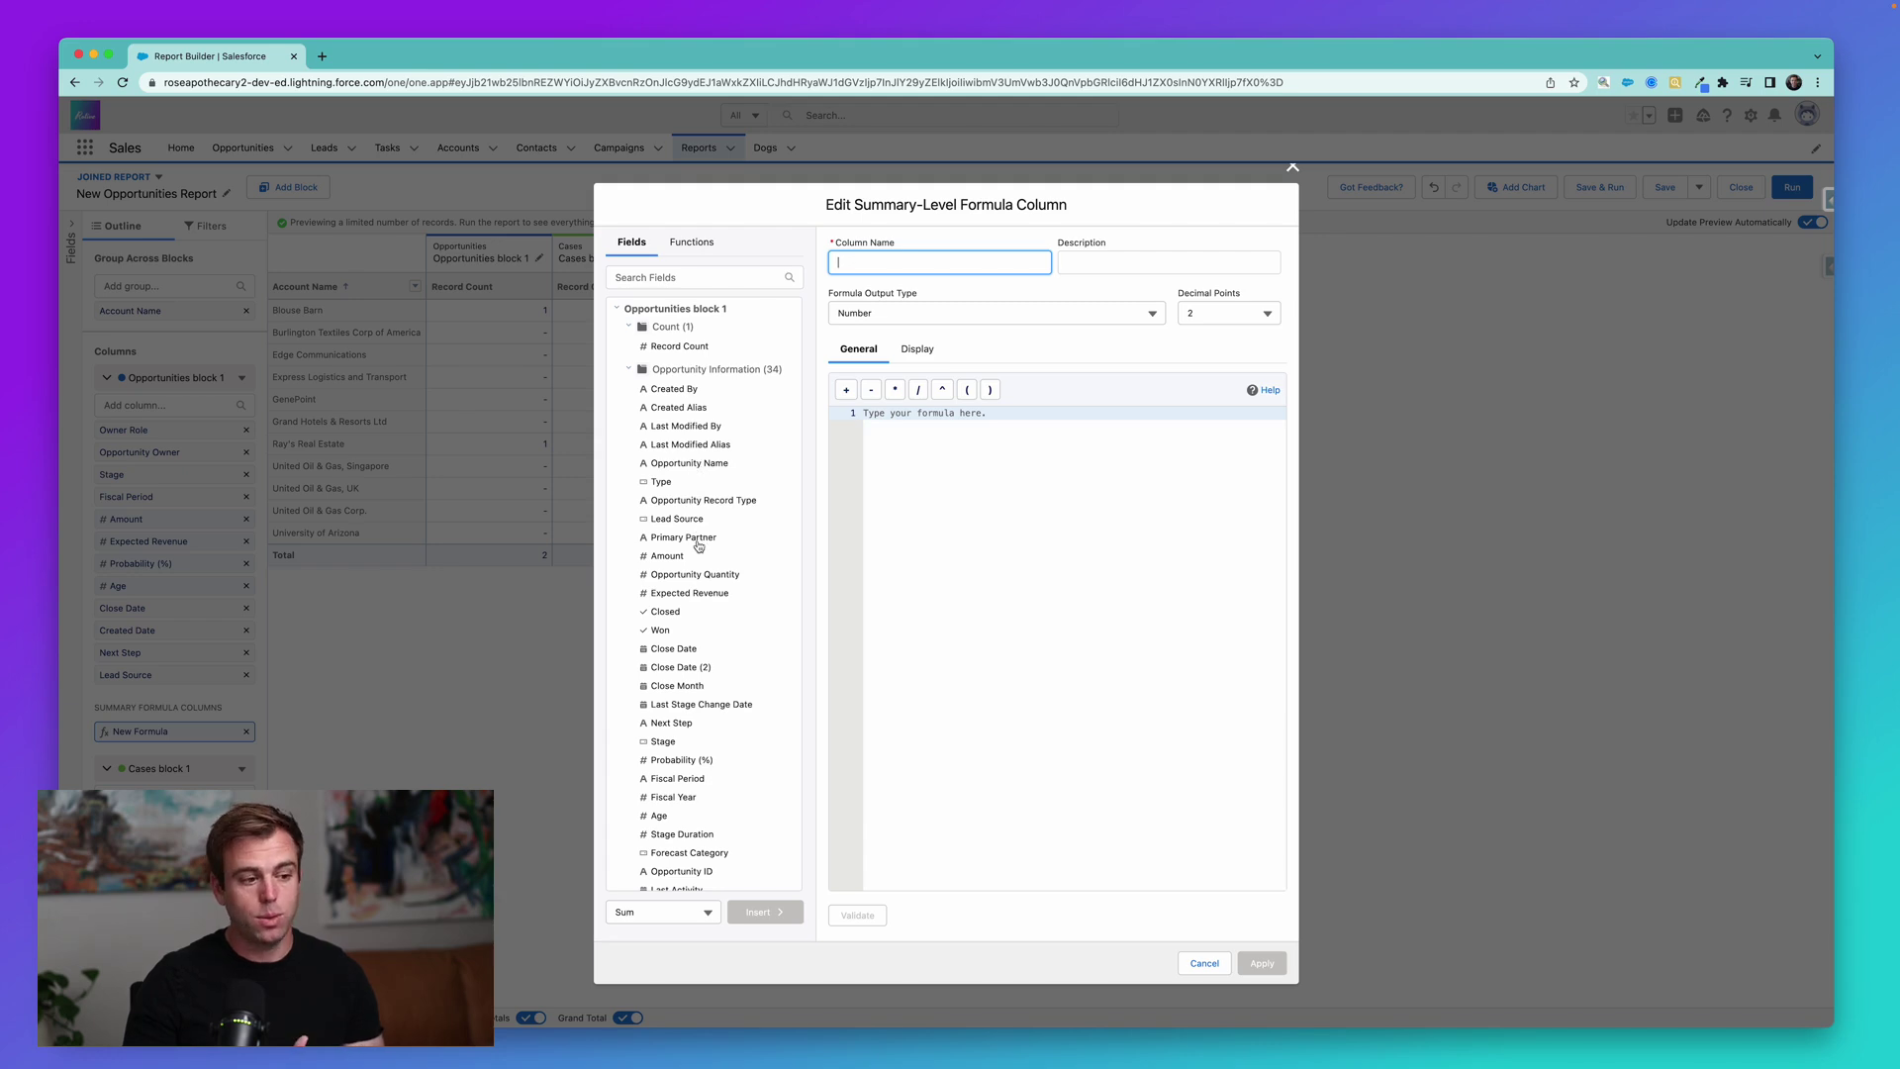
{"action": "scroll", "coordinate": [680, 679], "scroll_direction": "down", "scroll_amount": 2}
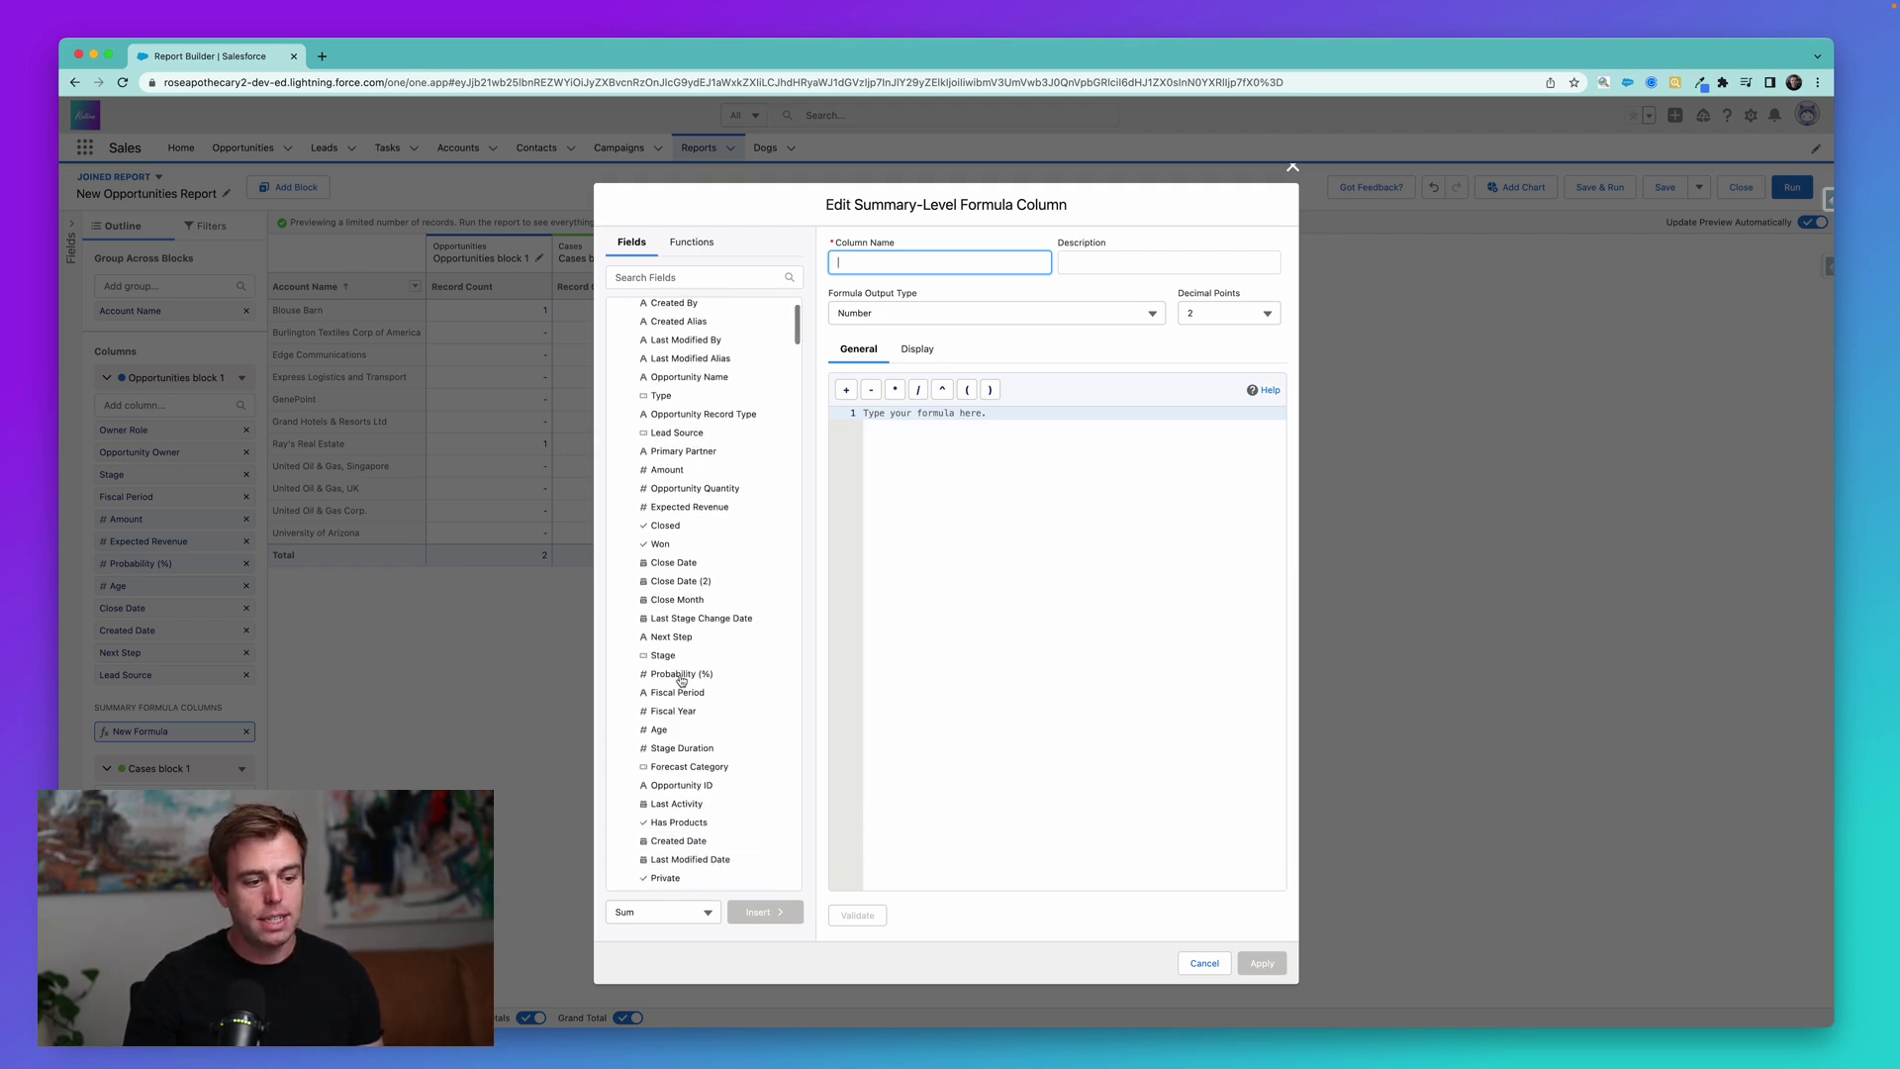